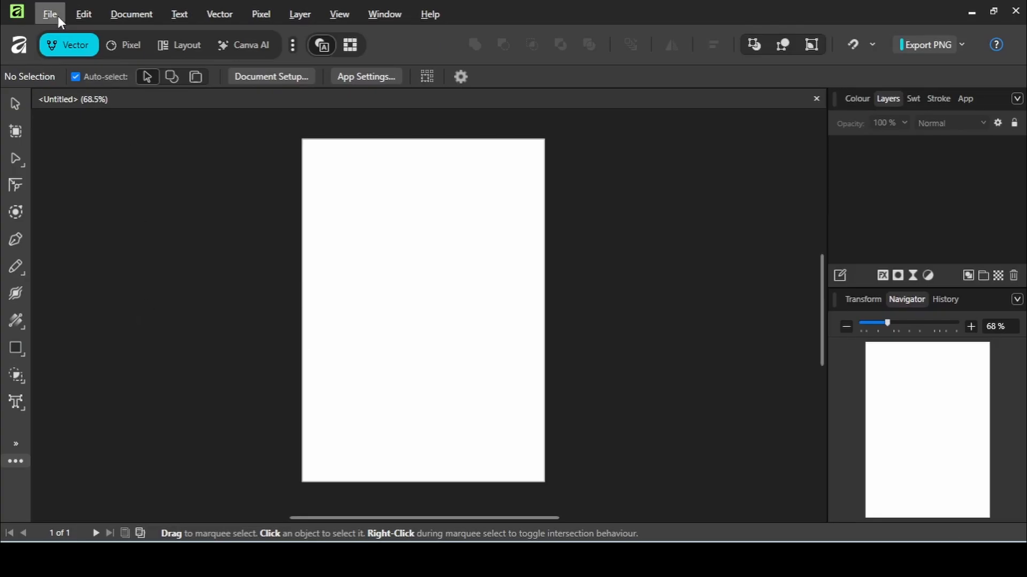
Step: Place the file Don't Wait CREATE.svg from the Video Files folder onto the page
click(58, 16)
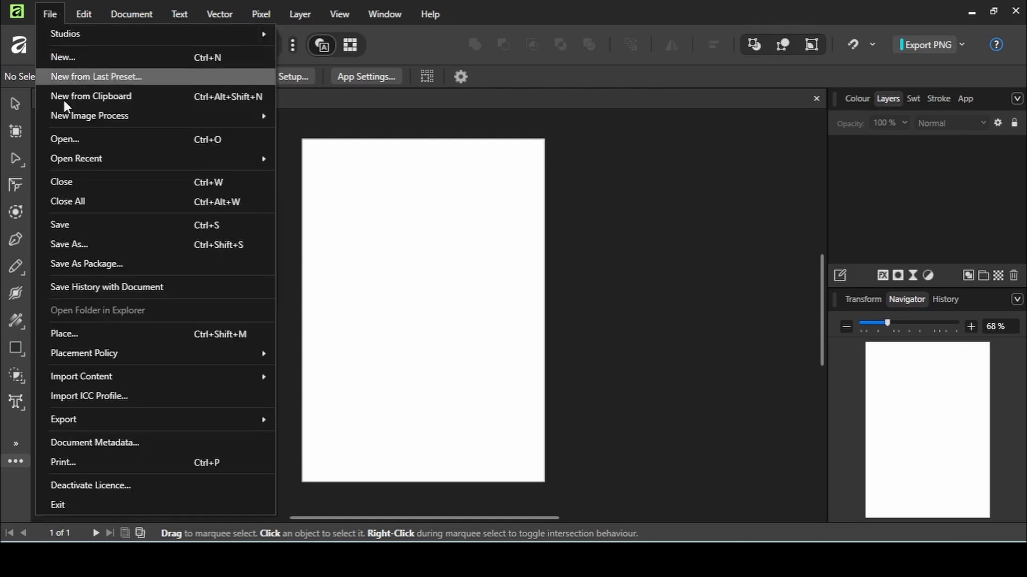
click(97, 332)
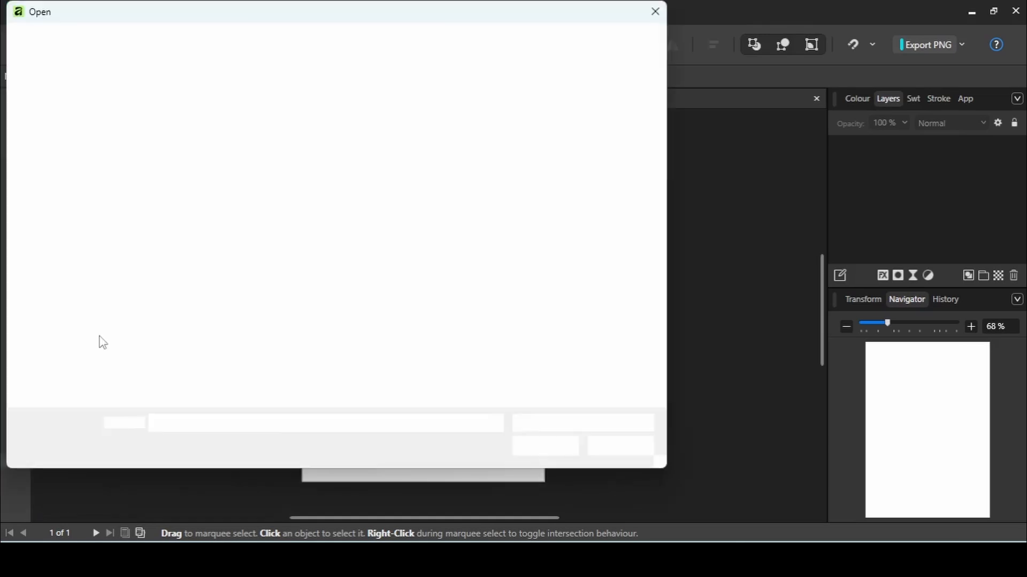
click(79, 198)
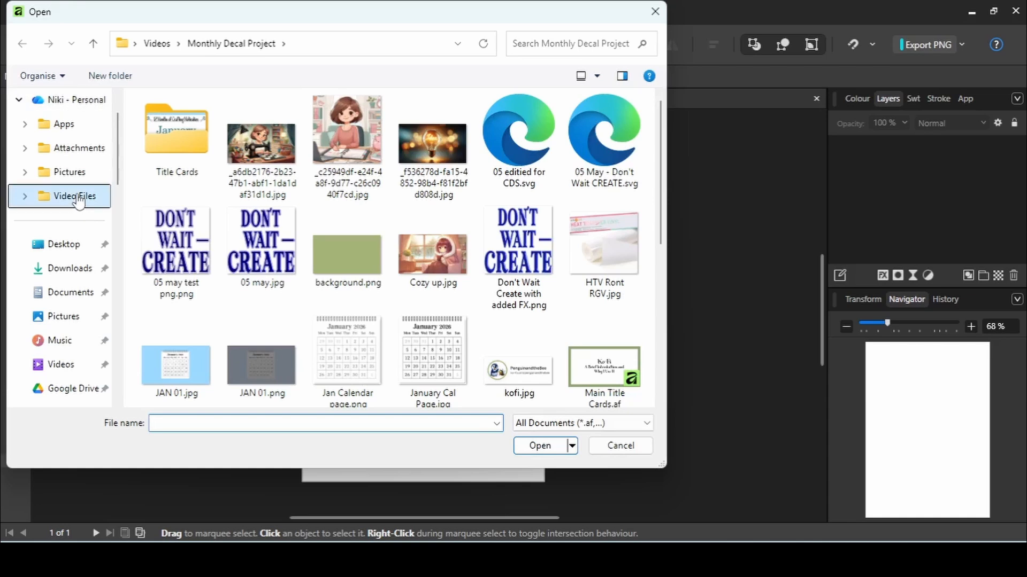
click(170, 137)
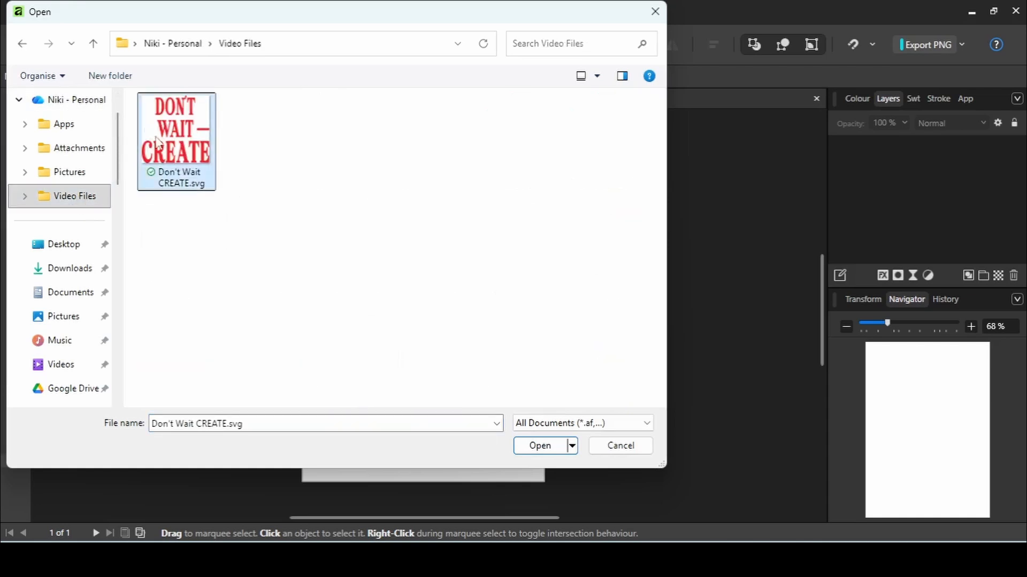
click(540, 446)
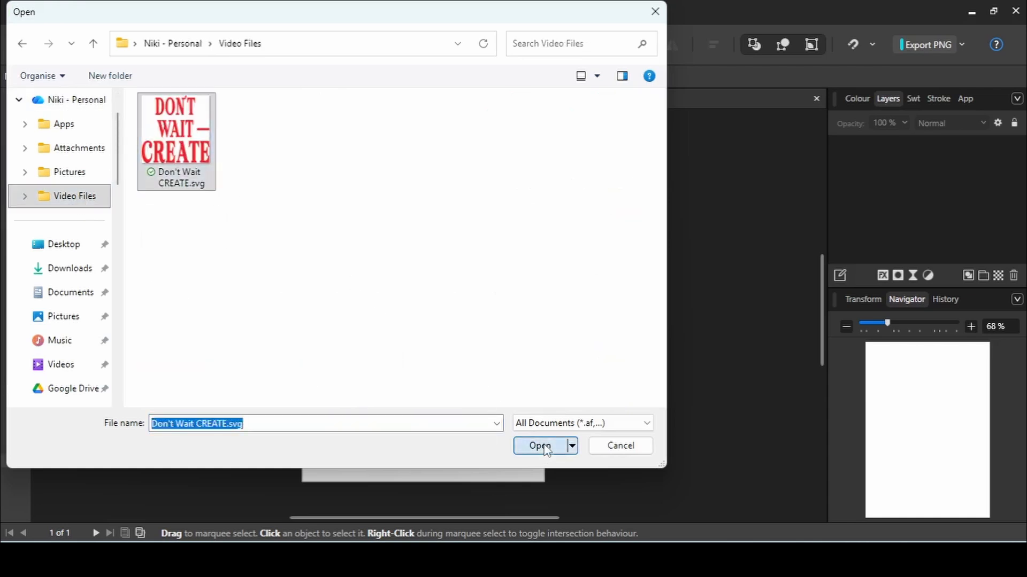
drag(330, 162, 485, 388)
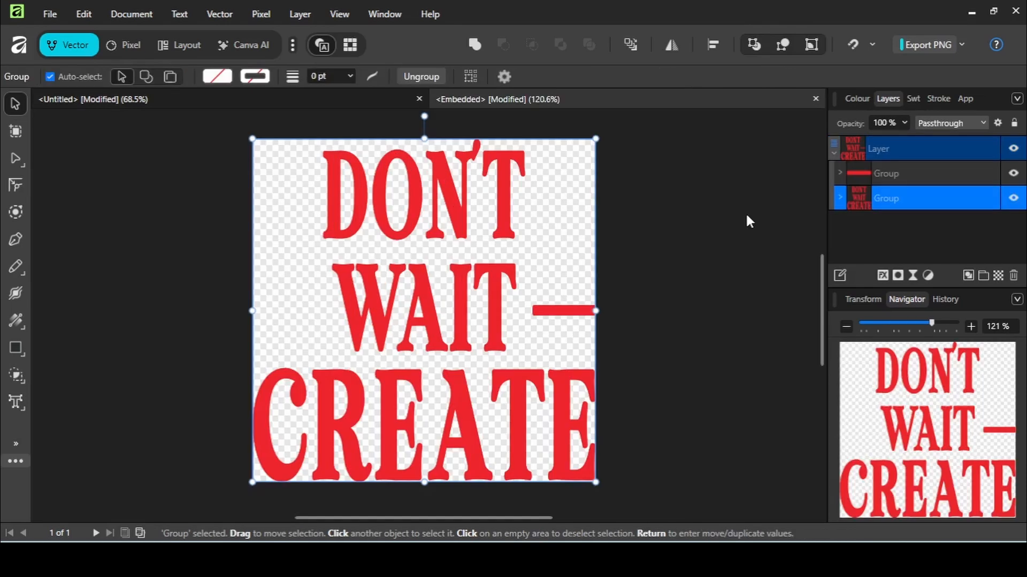
Step: In the embedded document, select the top layer and recolour its fill to blue 3725ED
click(909, 180)
click(917, 201)
click(884, 143)
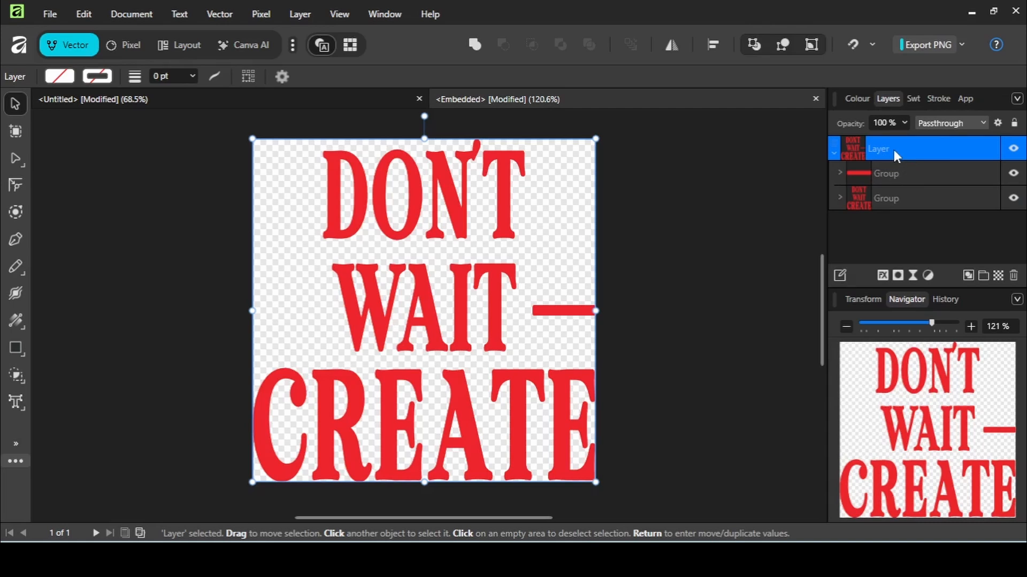
click(856, 99)
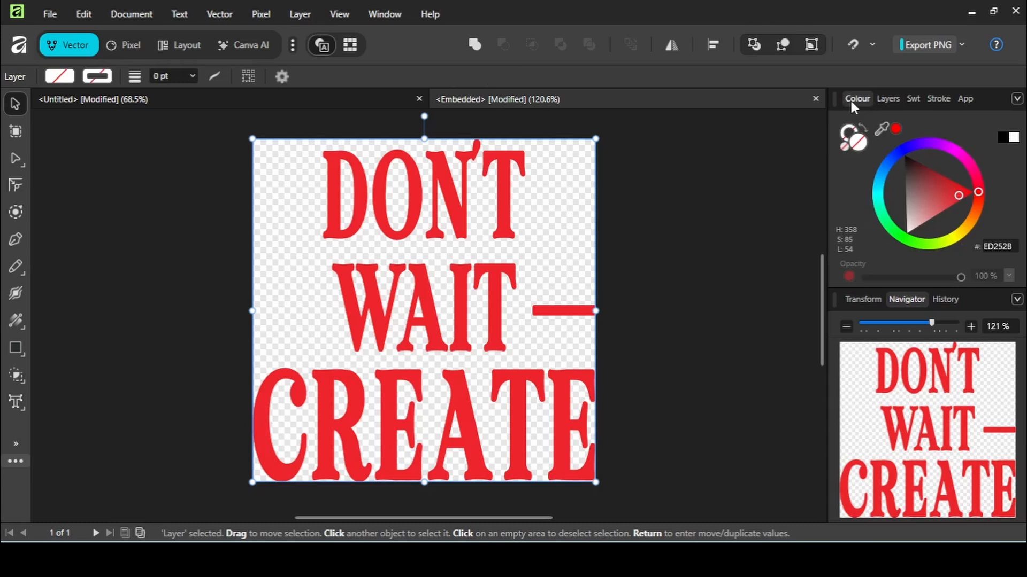
click(907, 148)
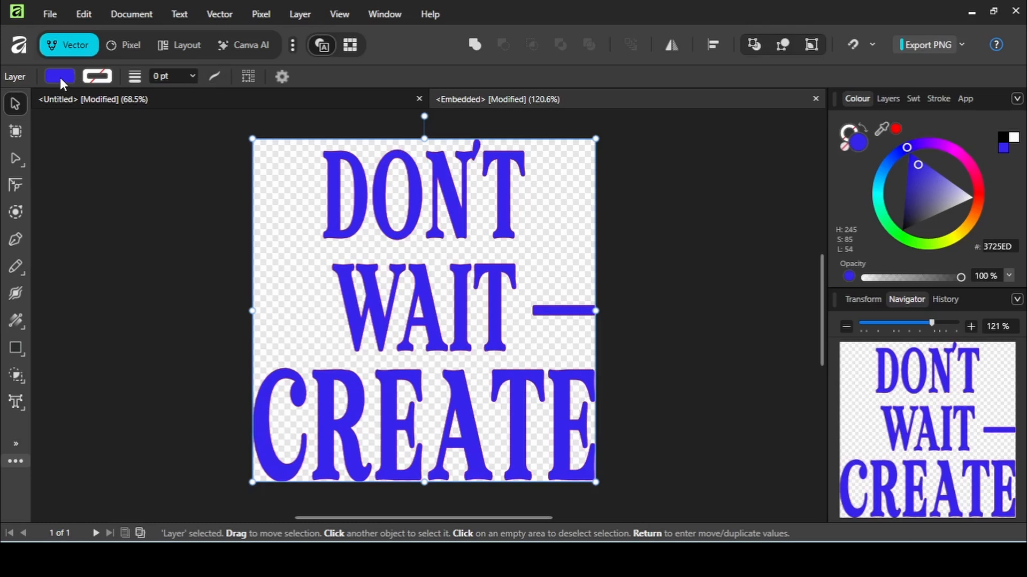
Step: Set the layer's stroke colour to the same recent blue, keeping the stroke width at 0 pt
click(59, 79)
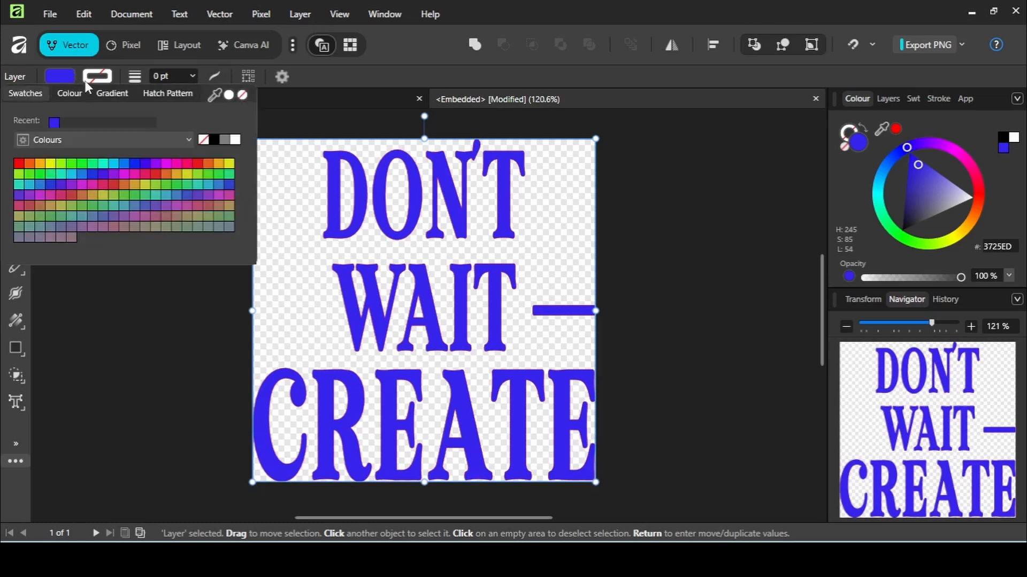
click(85, 82)
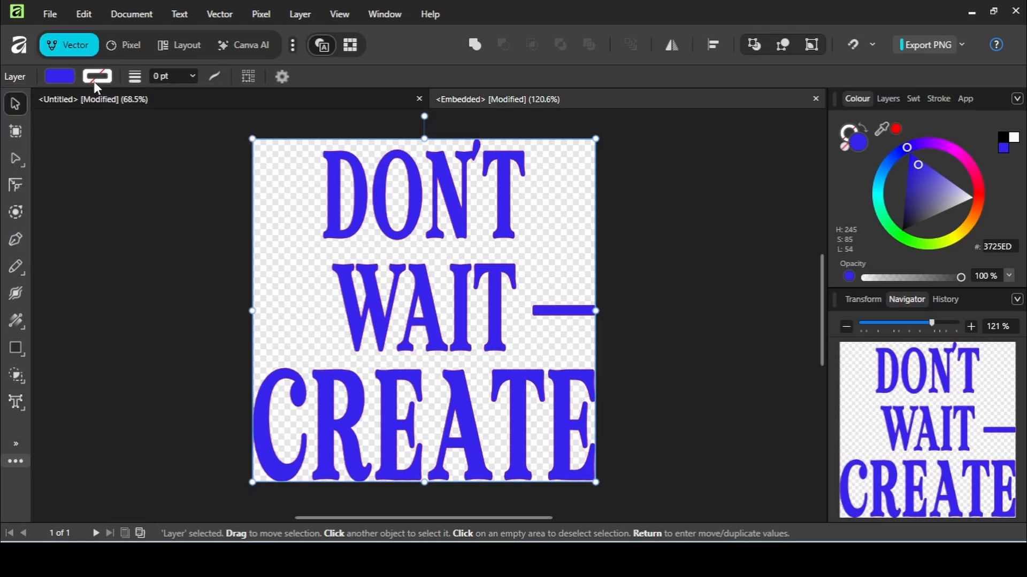
click(94, 82)
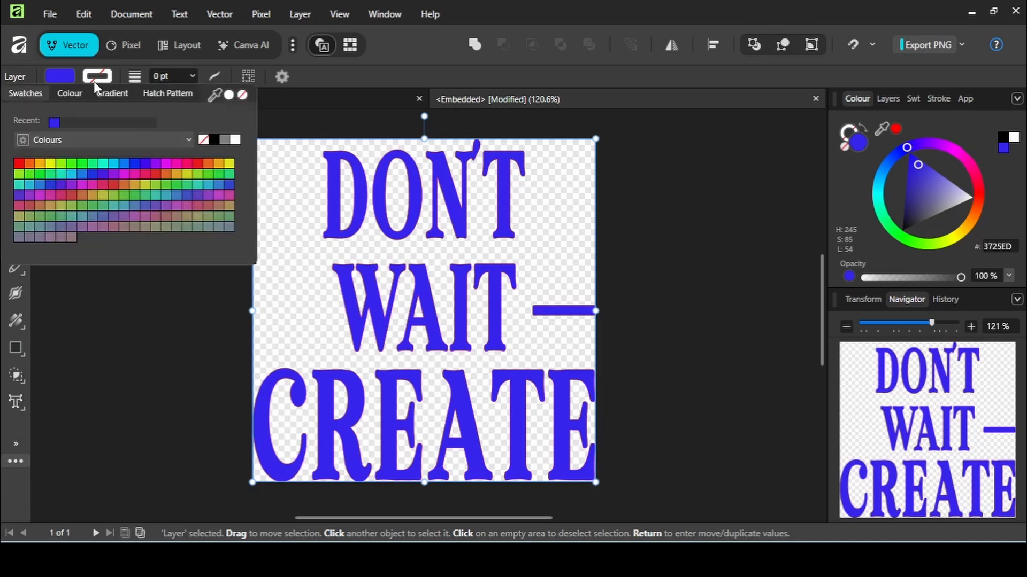
click(53, 123)
click(191, 75)
mouse_move(194, 94)
mouse_down()
mouse_move(222, 99)
mouse_move(175, 96)
mouse_up()
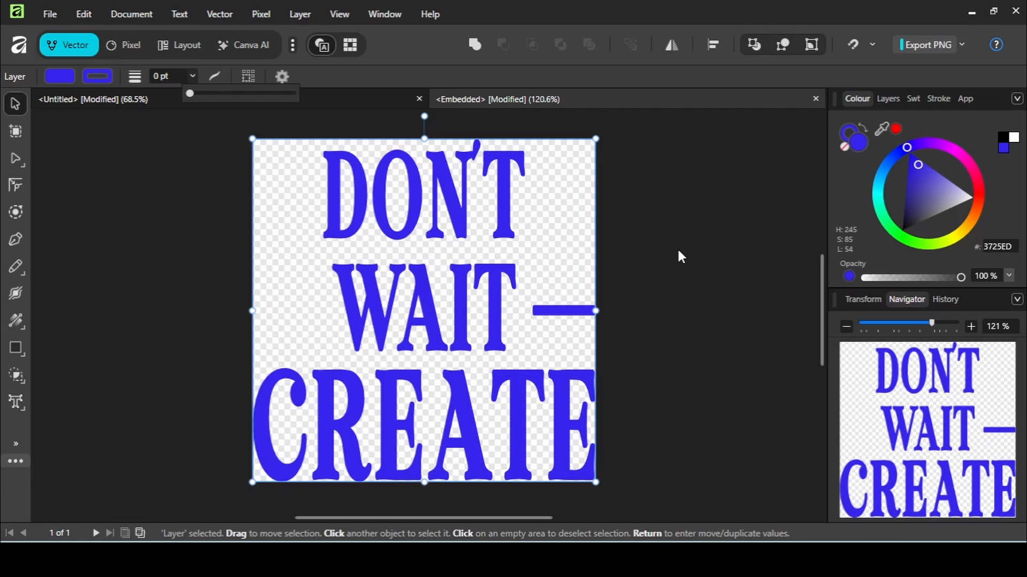
Step: Shorten the dash after WAIT by resizing it from its right end, then deselect
click(560, 316)
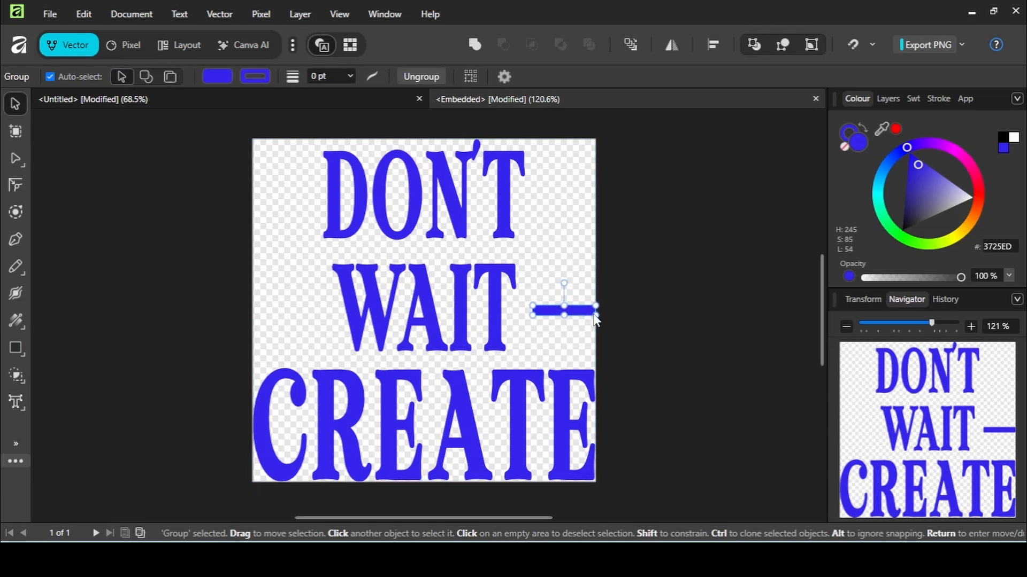
drag(595, 313, 555, 314)
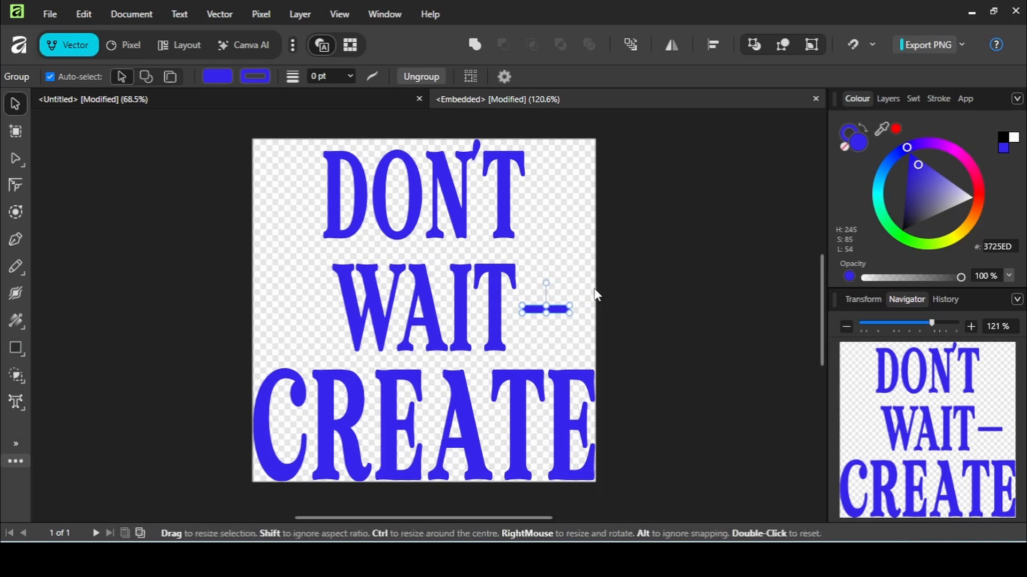
click(630, 239)
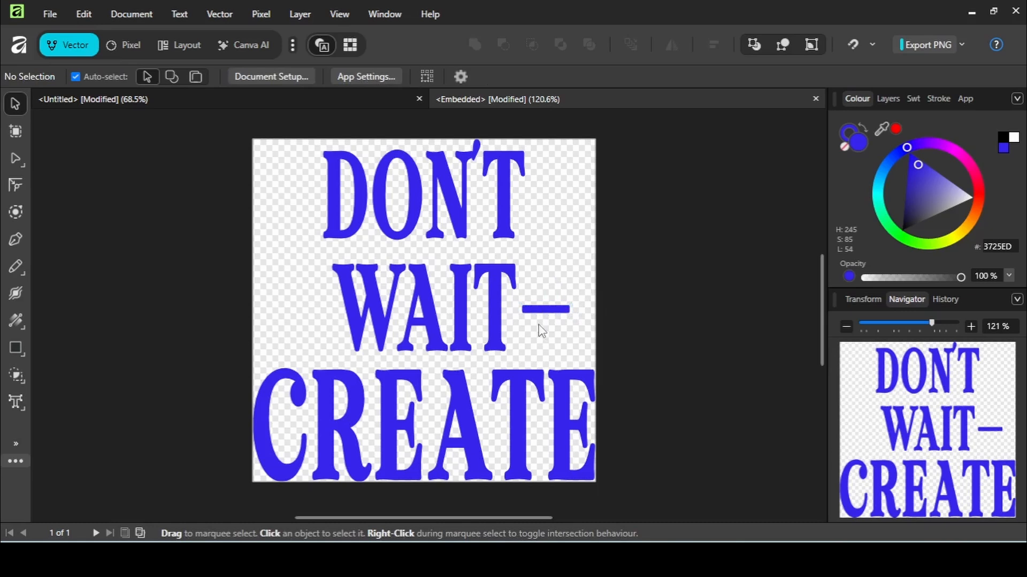
Step: In the Untitled document, apply a 3D layer effect to the placed SVG with radius 32.8 px and diffuse 97%
click(254, 97)
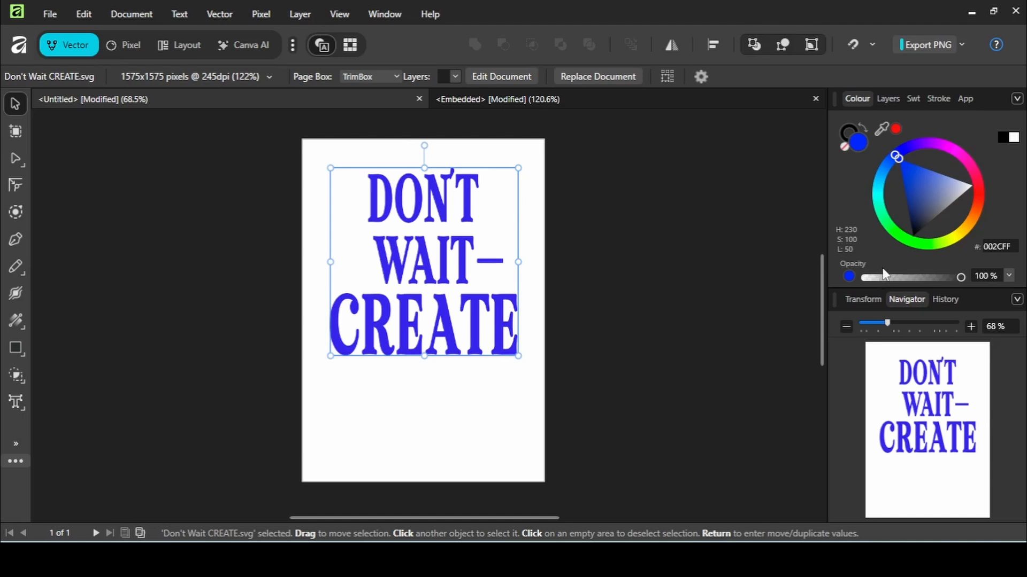
click(886, 99)
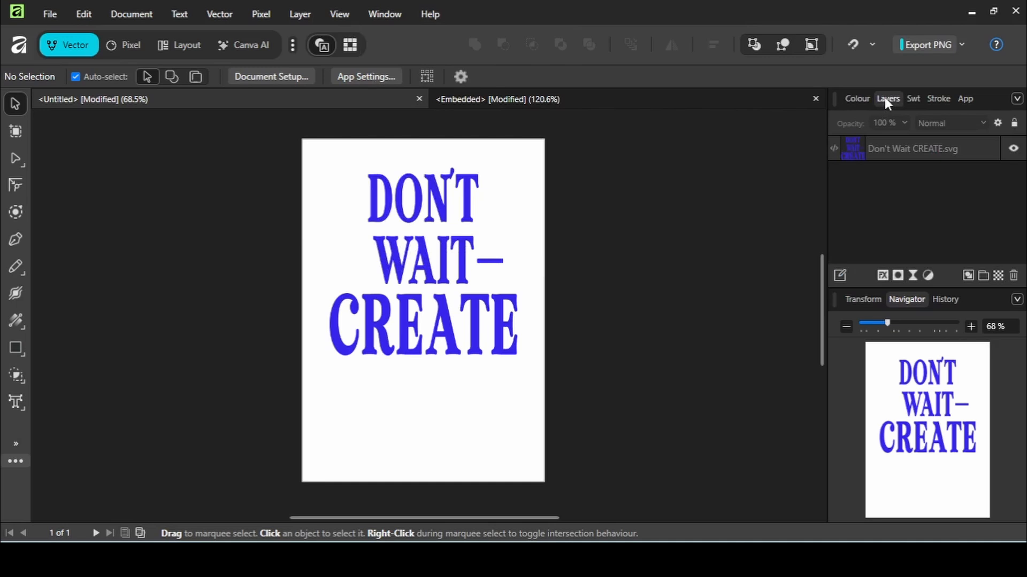
click(884, 274)
drag(594, 85, 775, 101)
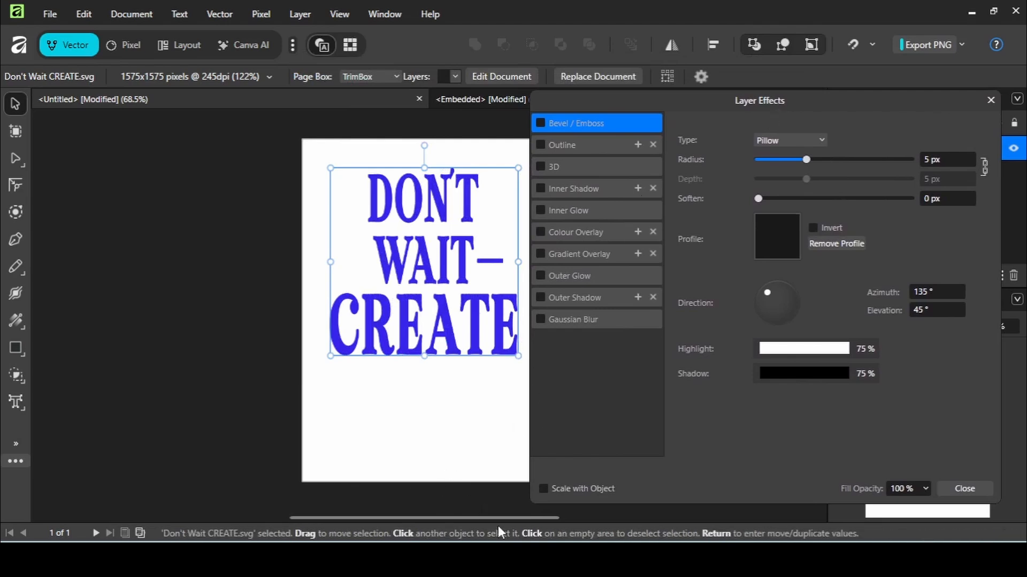
drag(496, 519, 613, 525)
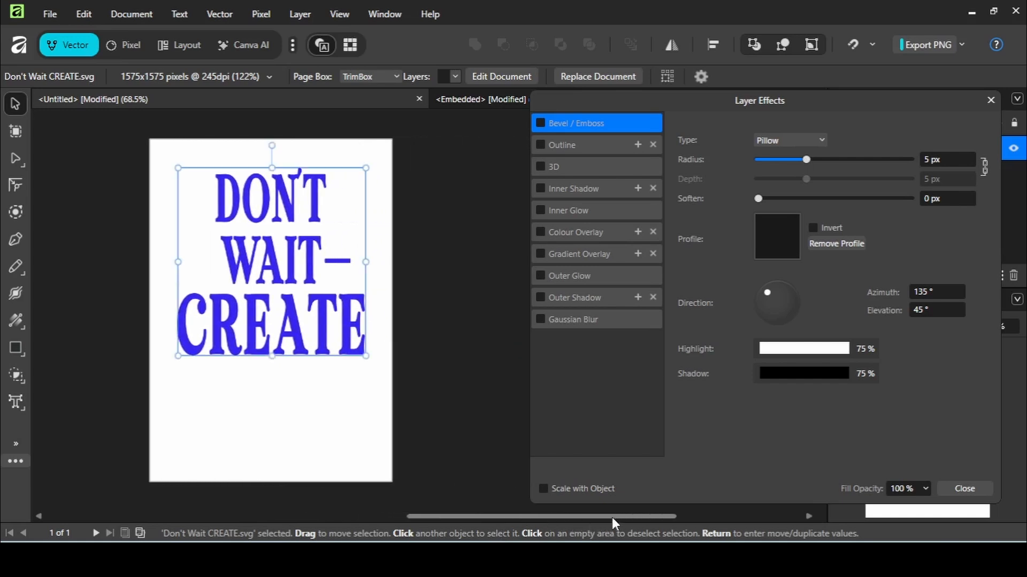
drag(793, 100, 705, 109)
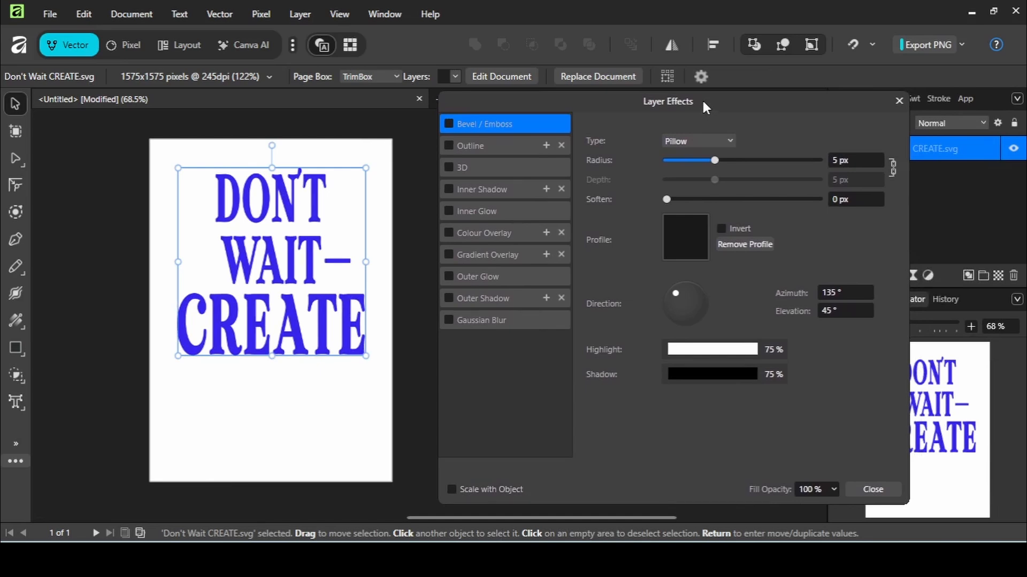
click(503, 169)
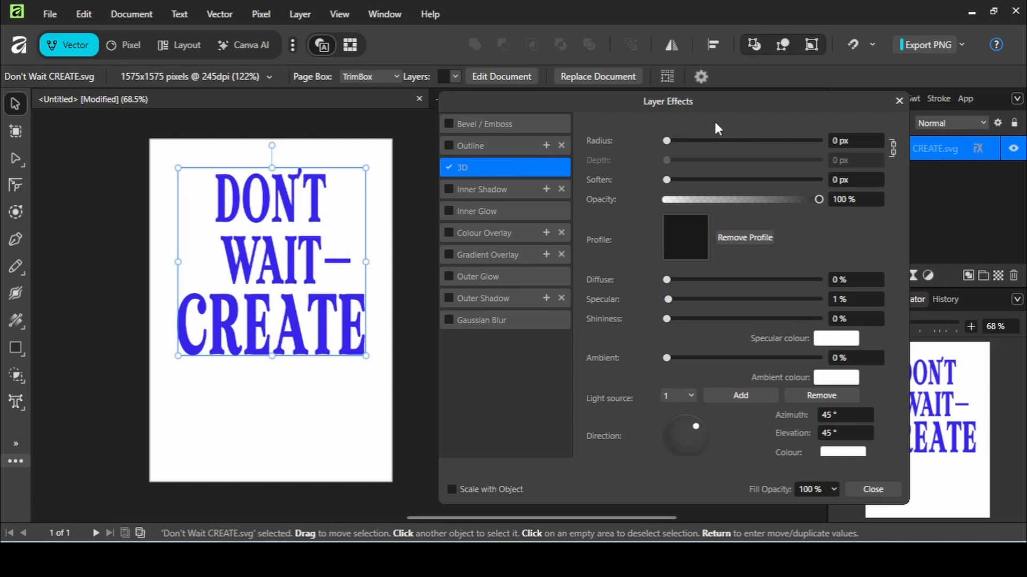
drag(666, 141, 771, 142)
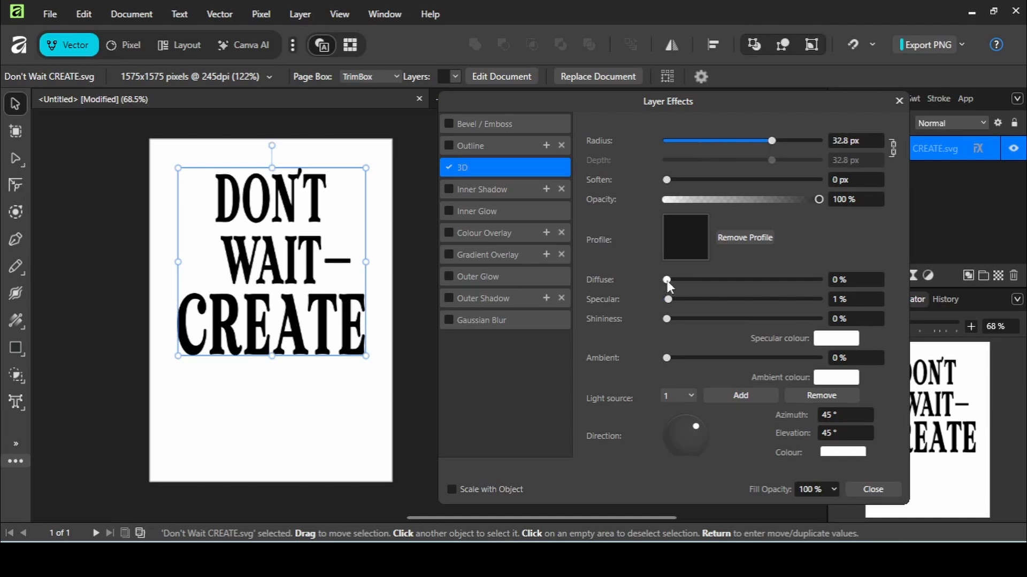
drag(666, 280, 814, 282)
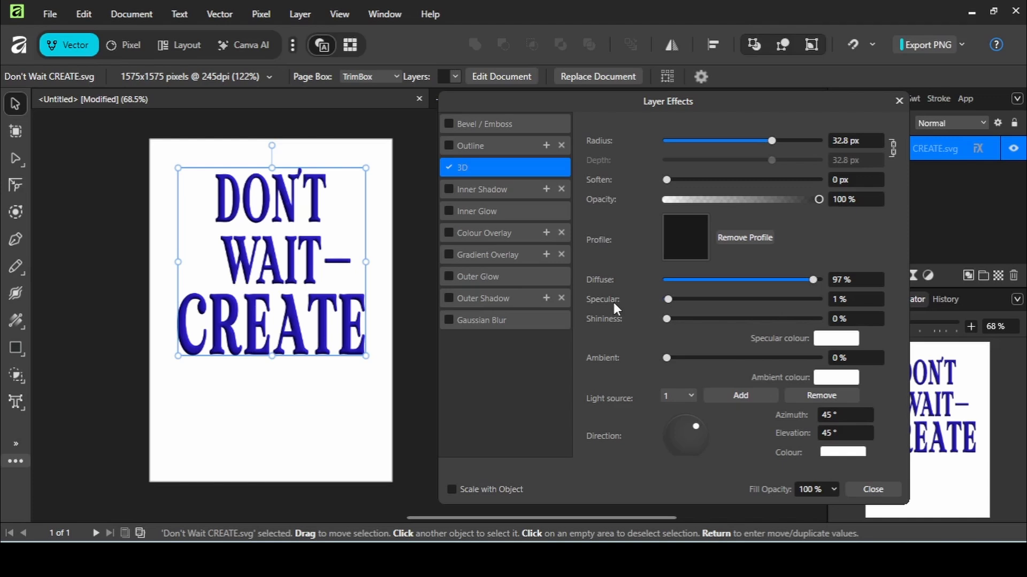
Step: Set the 3D effect's specular to 74%, shininess 61%, ambient 12%, and light direction azimuth -7.3°, elevation 44.4°
drag(669, 305, 781, 303)
mouse_move(695, 426)
mouse_down()
mouse_move(686, 431)
mouse_move(700, 439)
mouse_up()
mouse_move(666, 318)
mouse_down()
mouse_move(804, 322)
mouse_move(747, 322)
mouse_move(760, 321)
mouse_up()
mouse_move(668, 359)
mouse_down()
mouse_move(720, 362)
mouse_move(685, 361)
mouse_up()
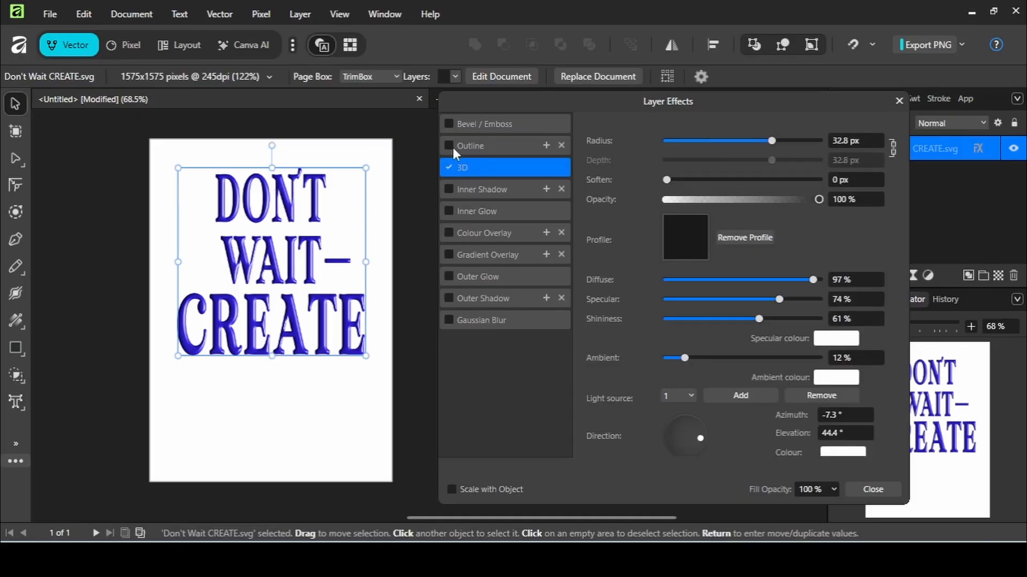
Step: Enable the Outline effect with a 28.6 px radius and Contour fill style
click(509, 147)
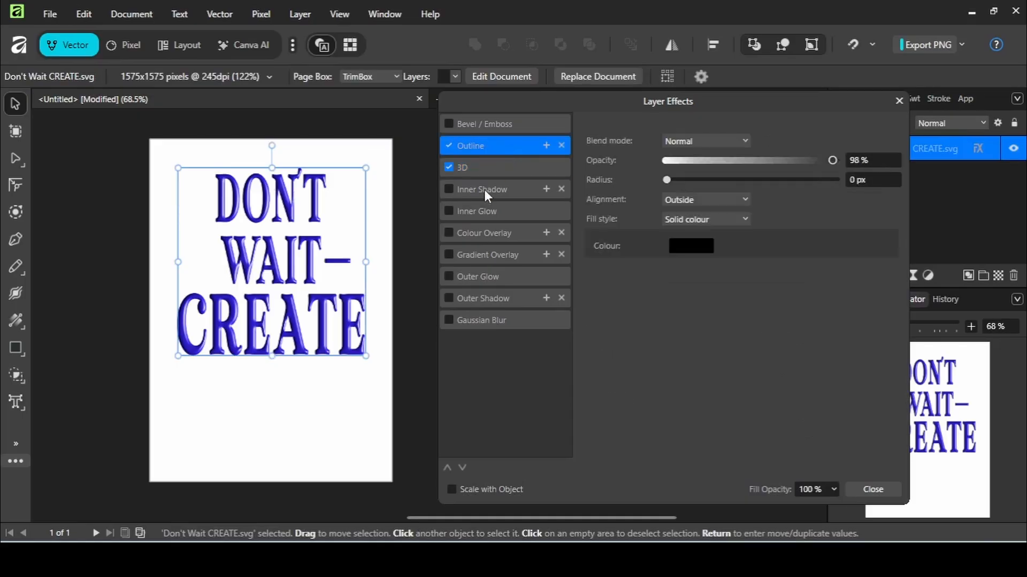
drag(670, 180, 775, 185)
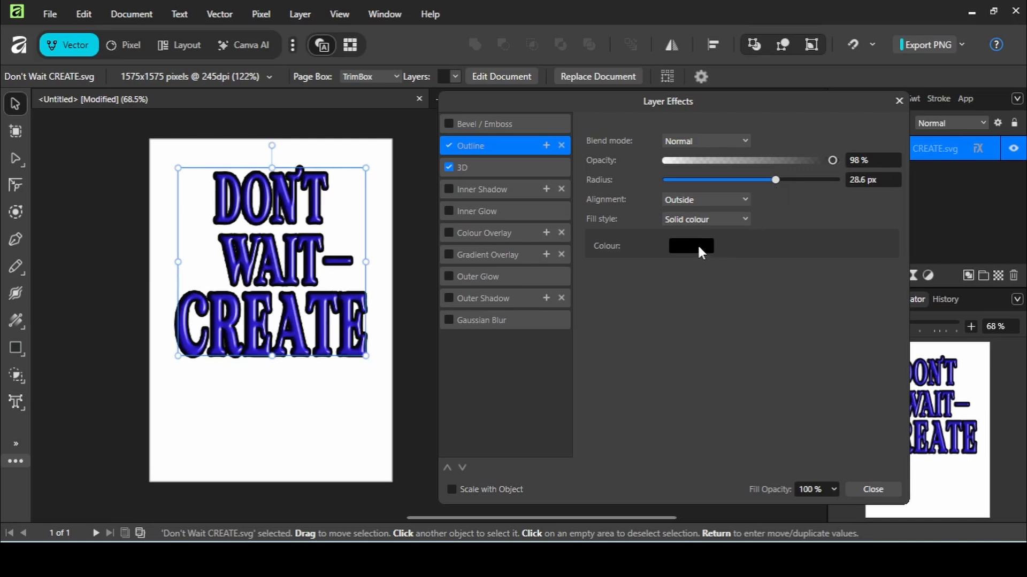
click(706, 219)
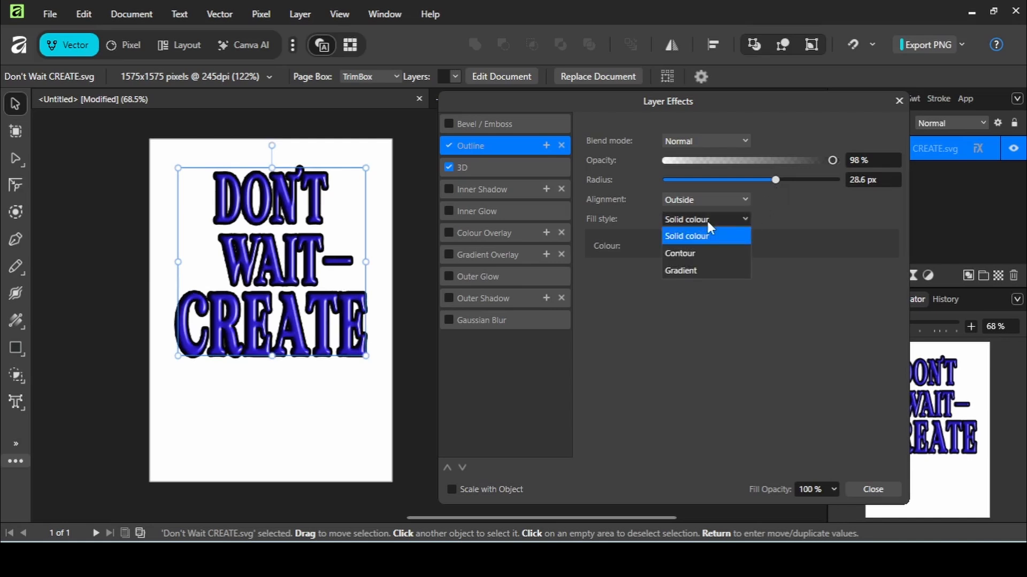
click(712, 254)
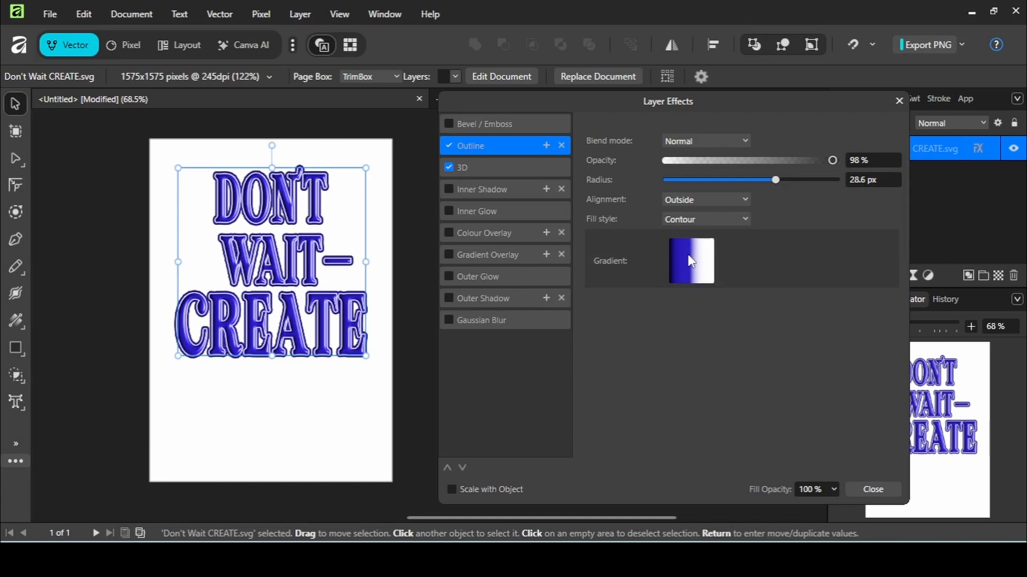
Step: Set the contour gradient's first stop colour by sampling the blue of the lettering
click(692, 260)
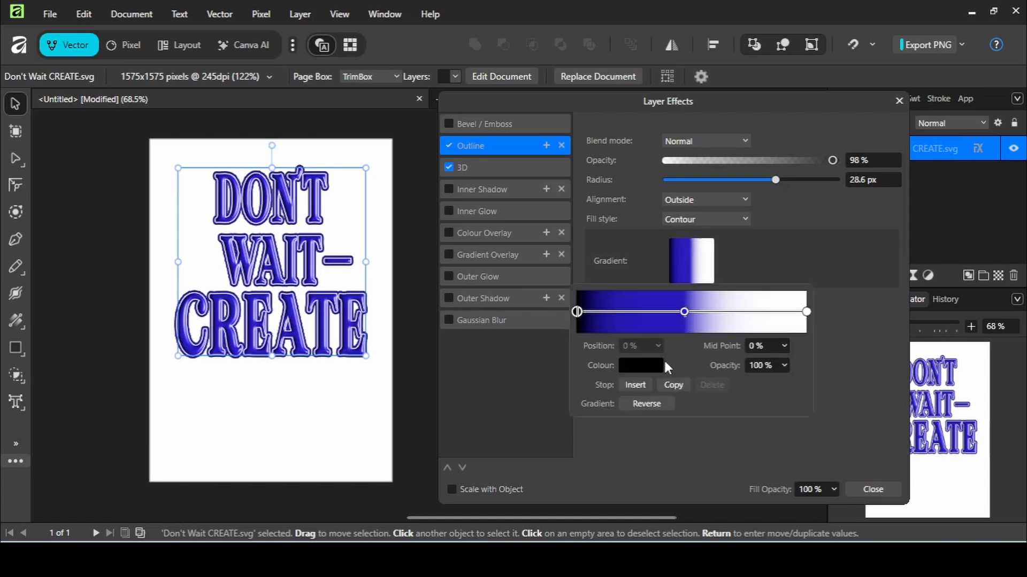
click(651, 366)
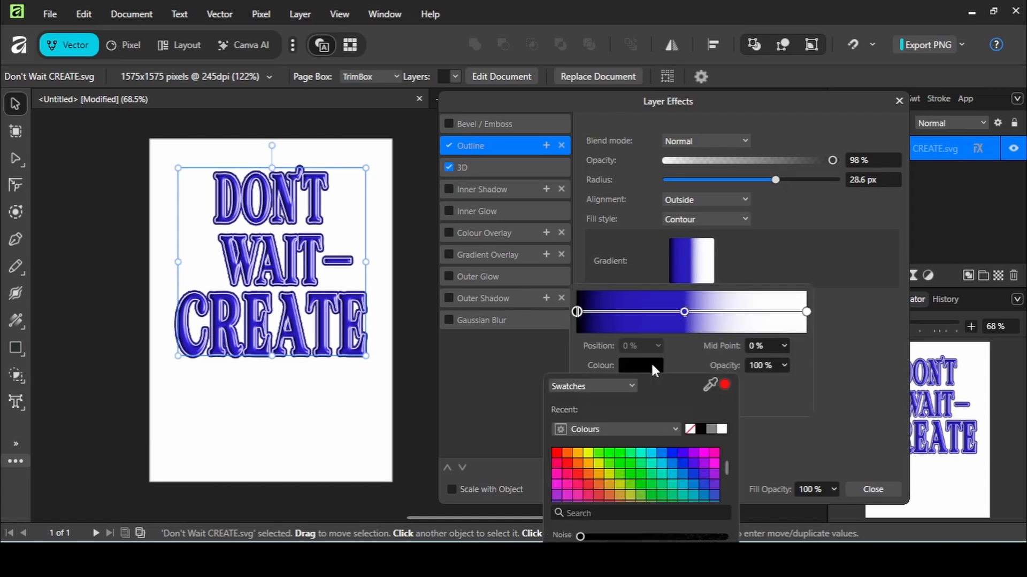
click(671, 454)
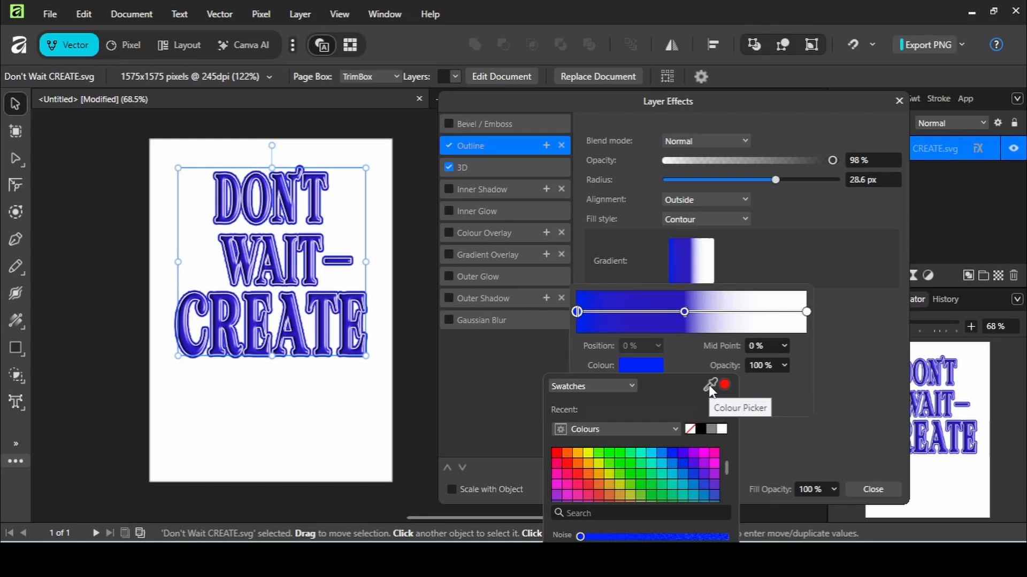
drag(708, 385, 345, 329)
Step: Move the contour gradient's middle stop and midpoint further left
click(684, 311)
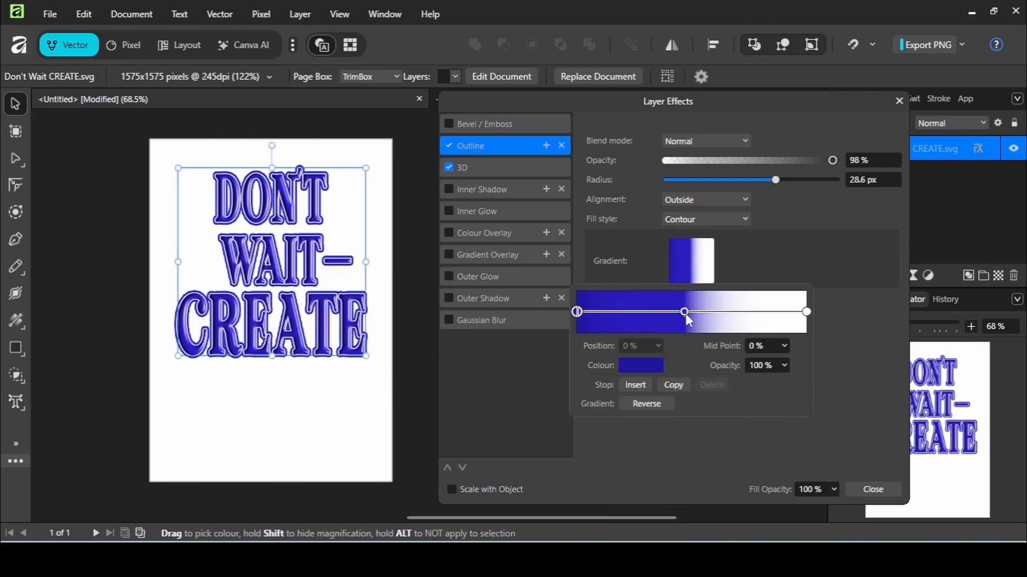
click(635, 312)
drag(635, 311, 613, 313)
mouse_move(684, 312)
mouse_down()
mouse_move(735, 315)
mouse_move(660, 313)
mouse_up()
Step: Refine the 3D effect to ambient 5%, specular 35%, and light direction azimuth 36.5°, elevation 58.7°
click(488, 169)
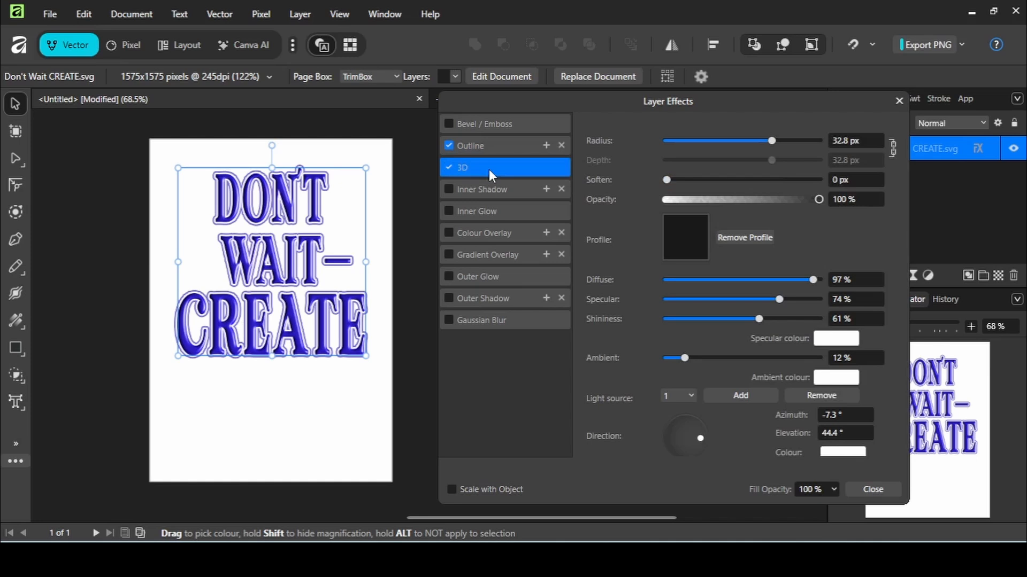
drag(684, 358, 675, 359)
drag(779, 301, 720, 300)
drag(700, 438, 695, 434)
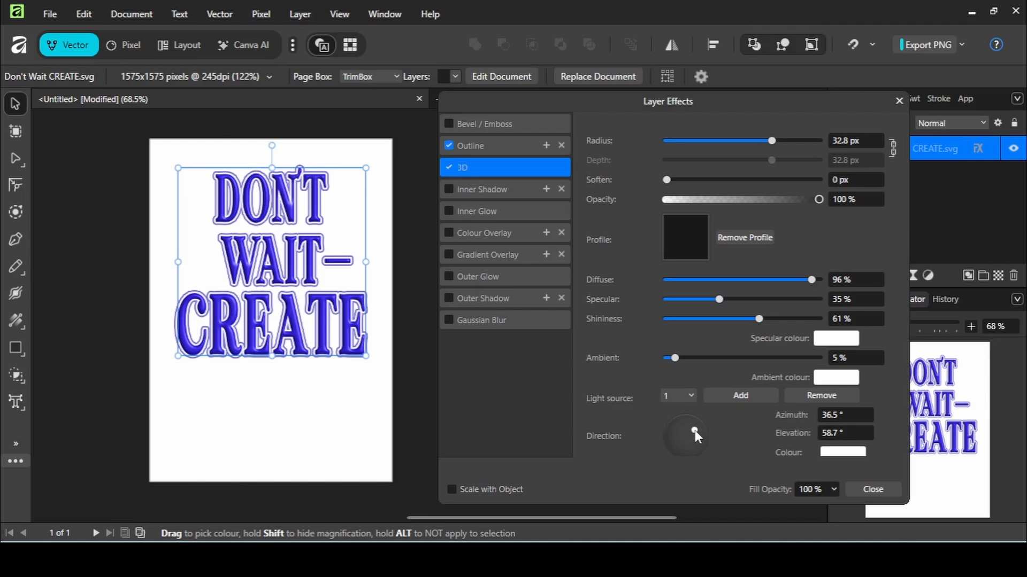
Step: Close the Layer Effects dialog
click(293, 395)
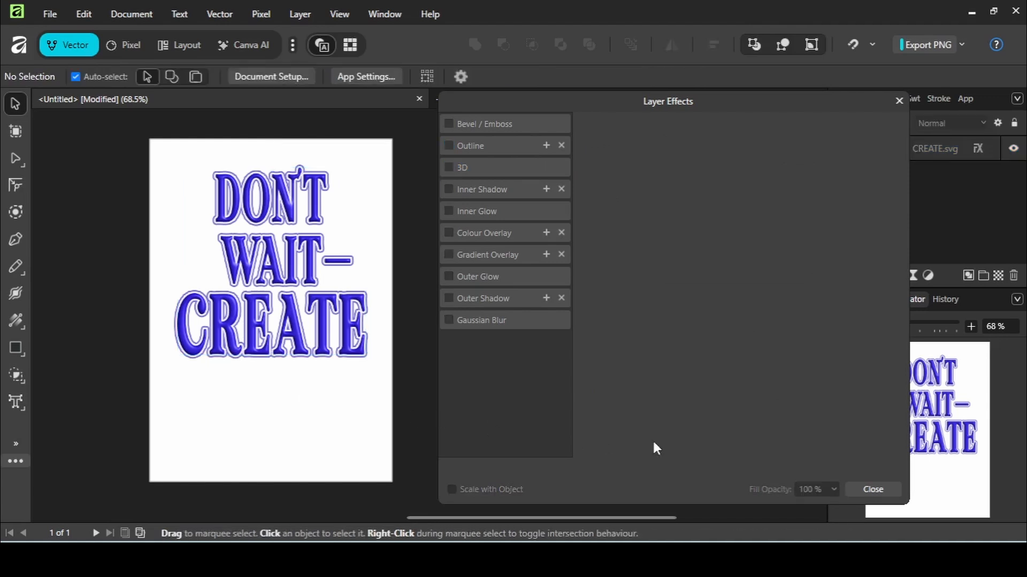
click(872, 493)
drag(524, 519, 400, 511)
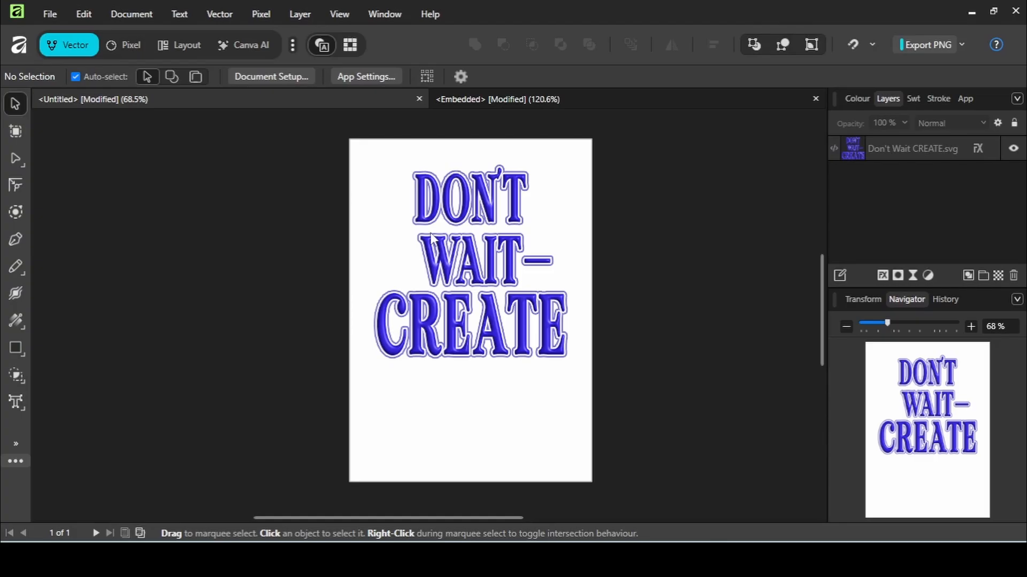
Step: Start a PNG export of the selected design with the export area limited to Selection Only
click(433, 244)
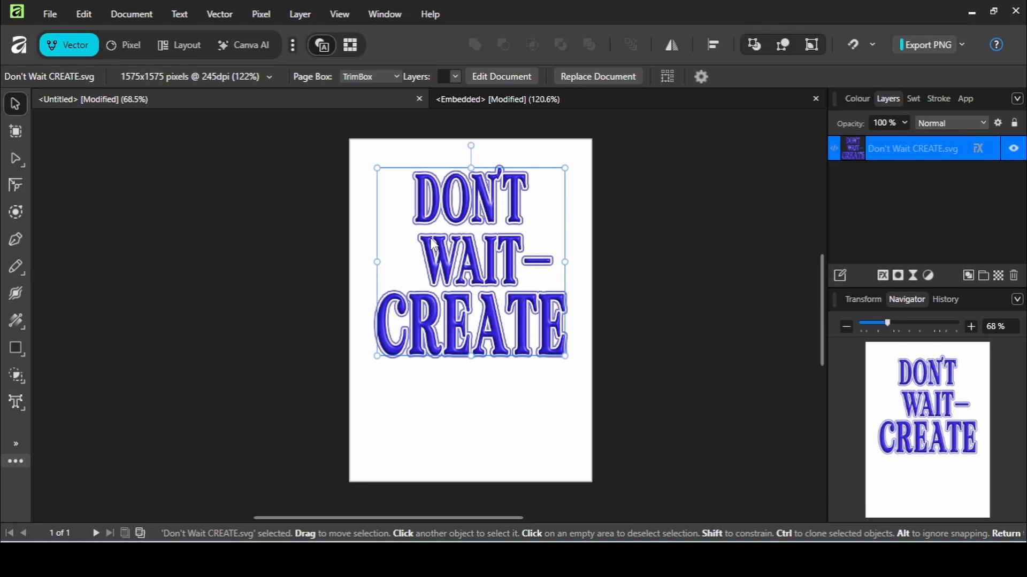
click(57, 17)
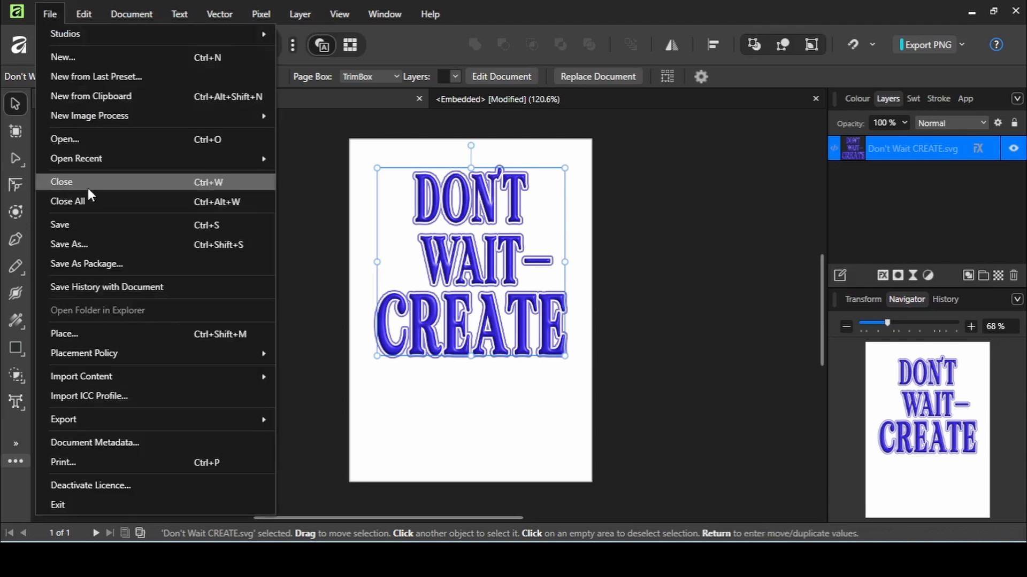
mouse_move(138, 419)
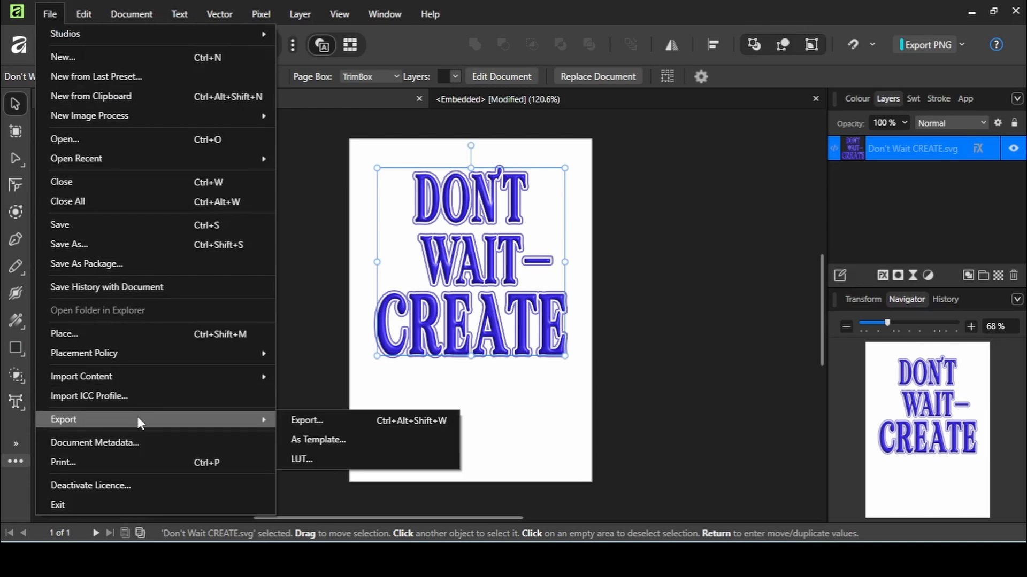
click(294, 422)
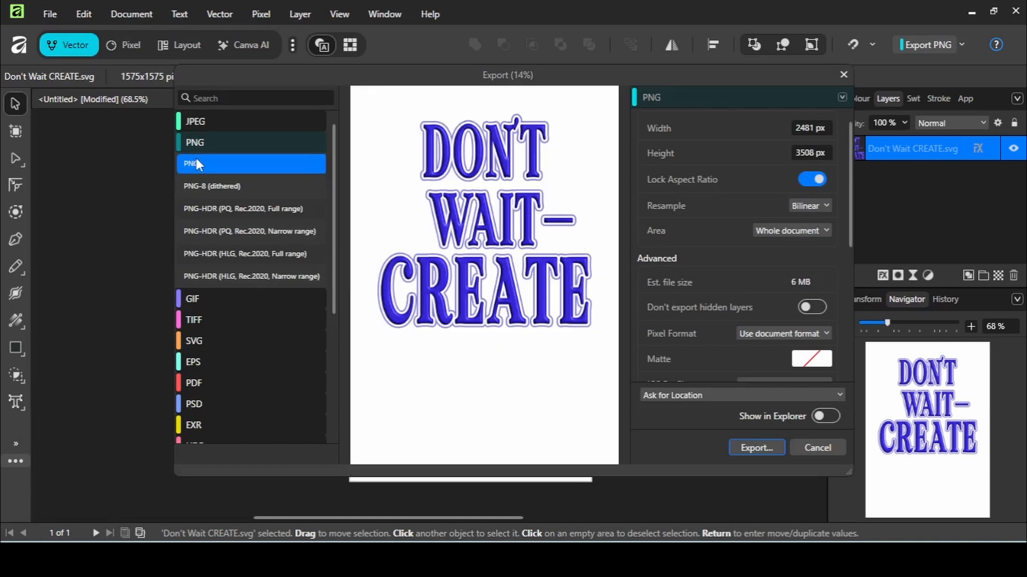
click(825, 233)
click(803, 278)
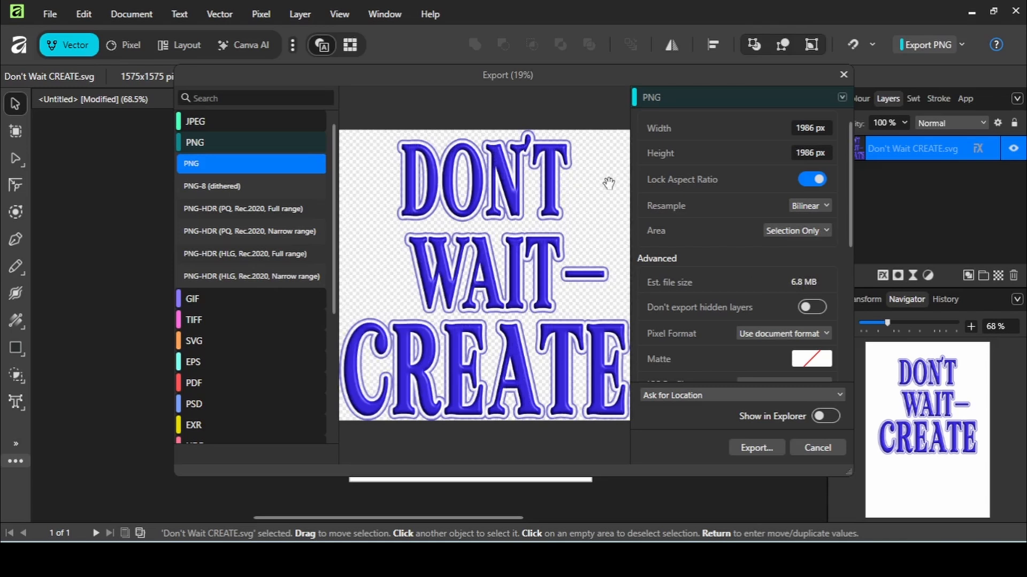
Step: Export the PNG and save it as Don't Wait Create Updated
click(763, 448)
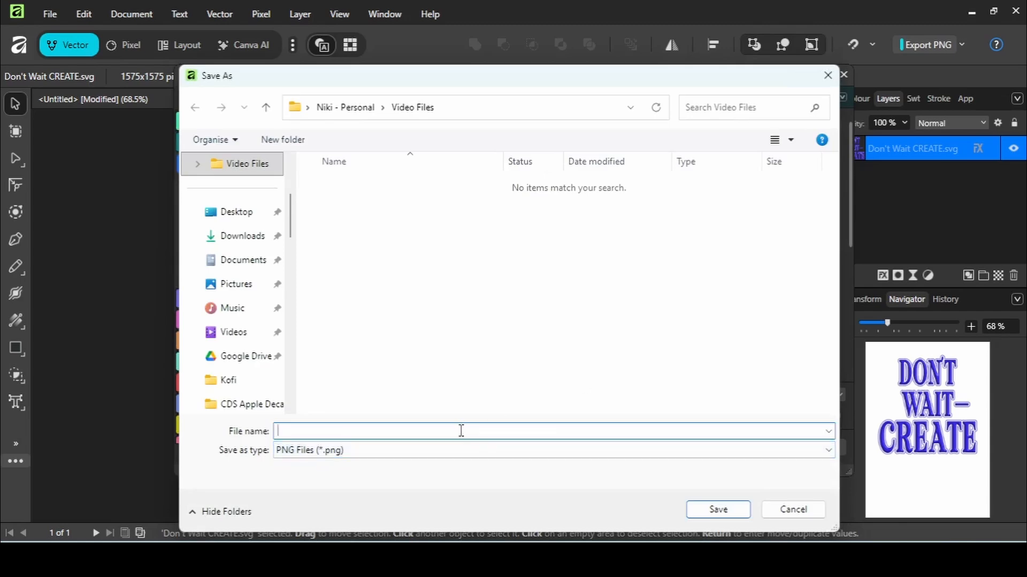
text(Don't W)
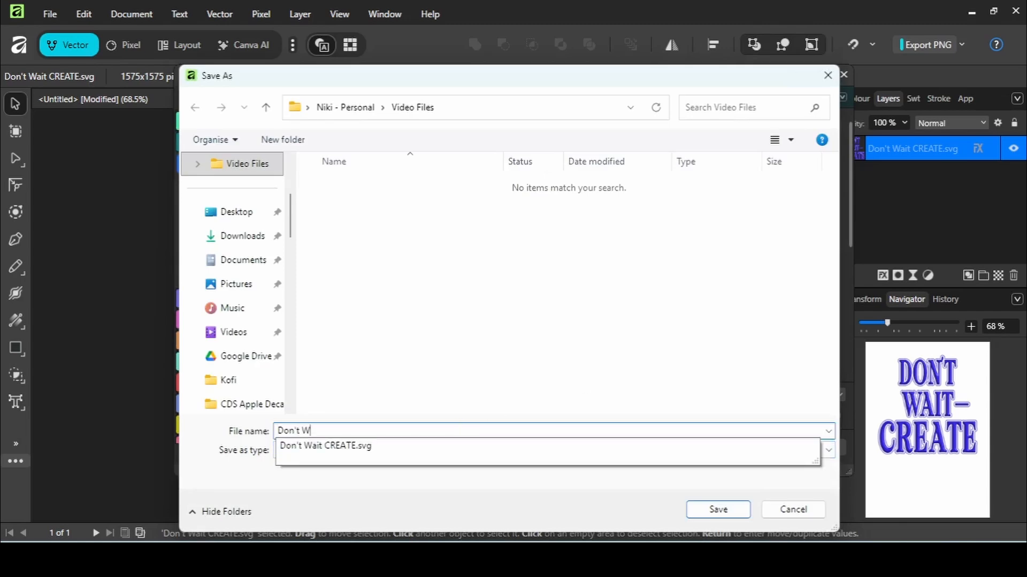
text(ait Create Updated)
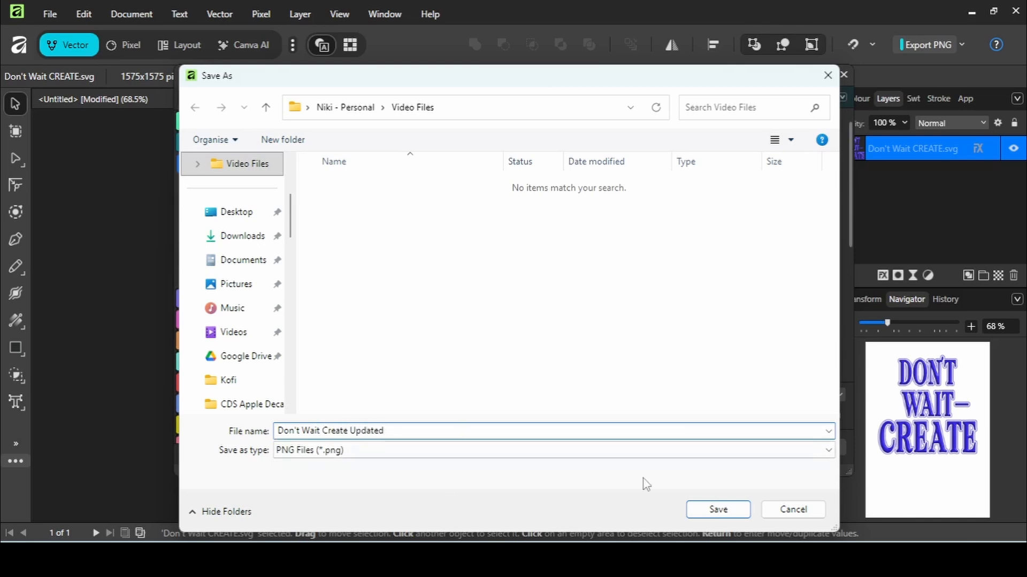
click(715, 508)
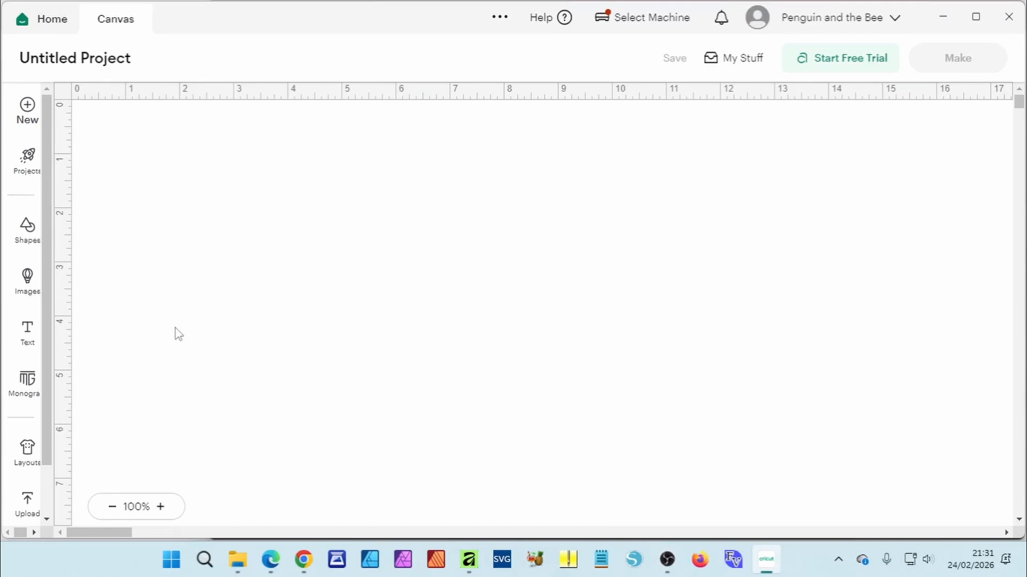
Step: Switch to Cricut Design Space and upload the exported Don't Wait Create Updated PNG from the Video Files folder
click(28, 502)
click(159, 280)
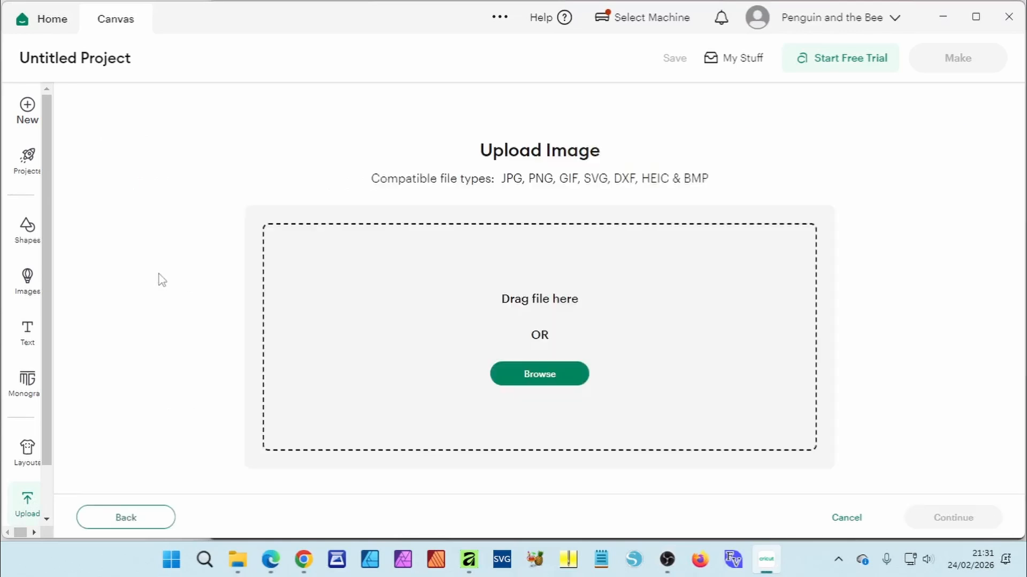
click(540, 377)
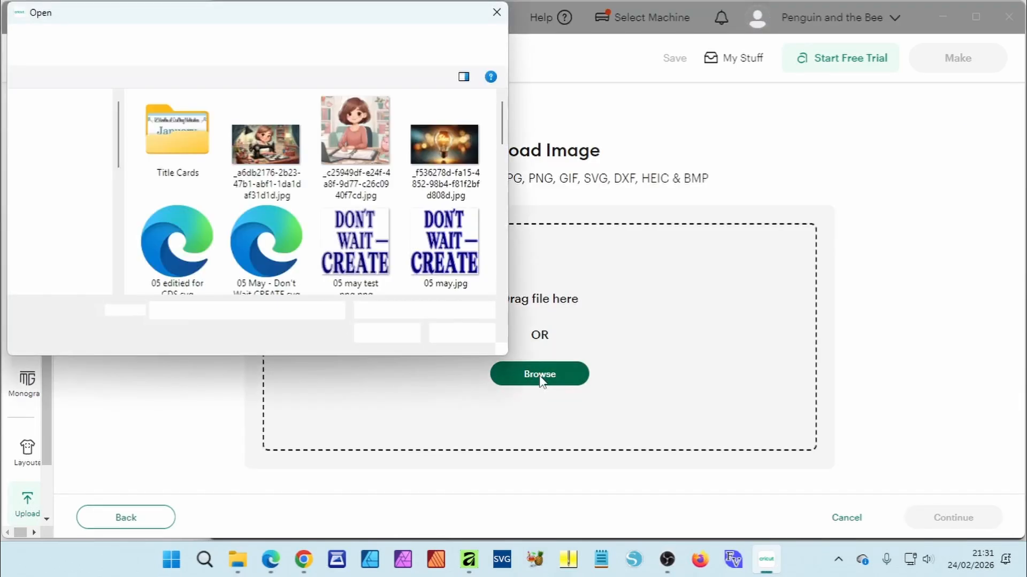
click(84, 253)
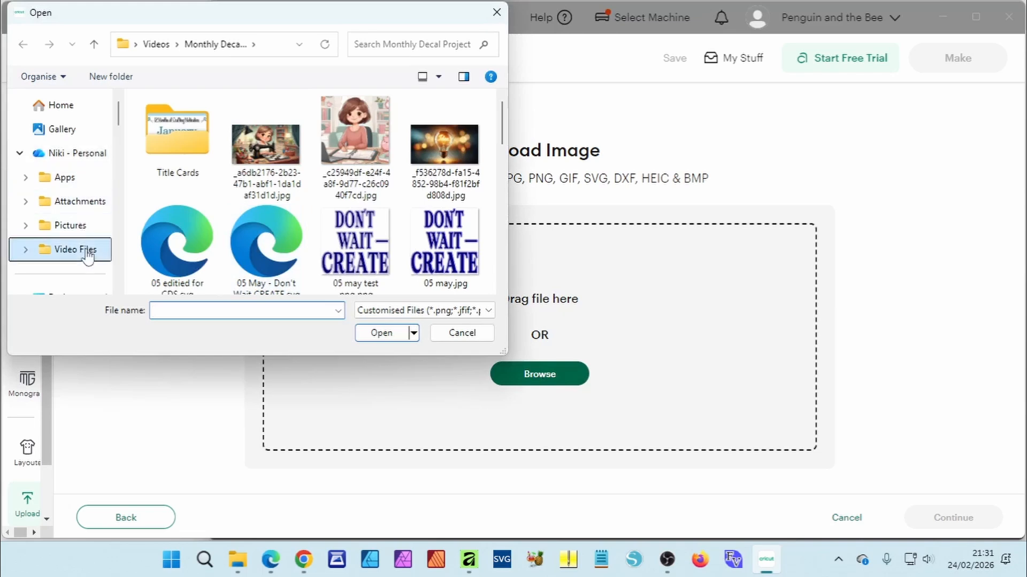
double_click(177, 145)
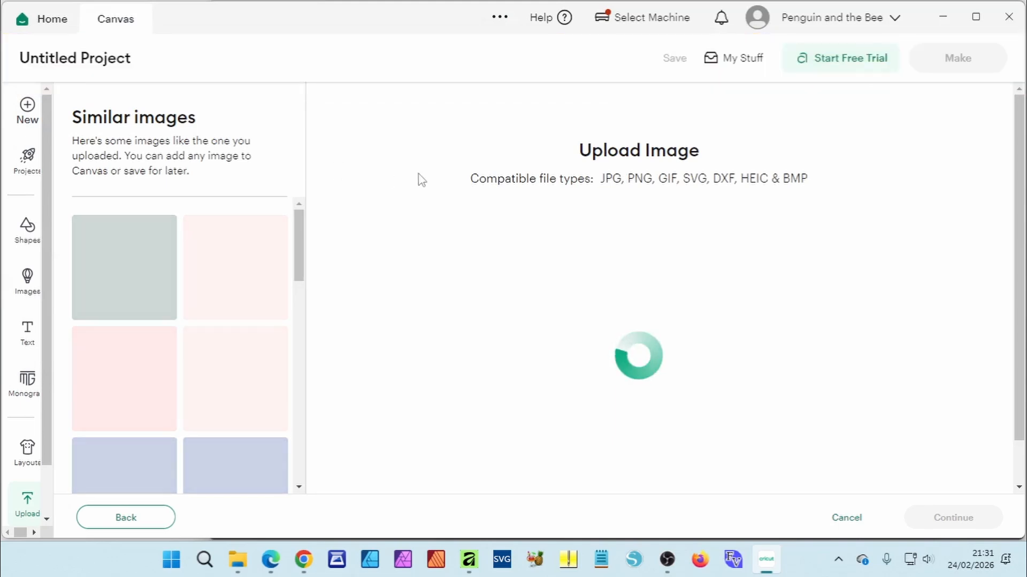
Step: Continue past the upload preview and background removal without changes
scroll(827, 217, down, 2)
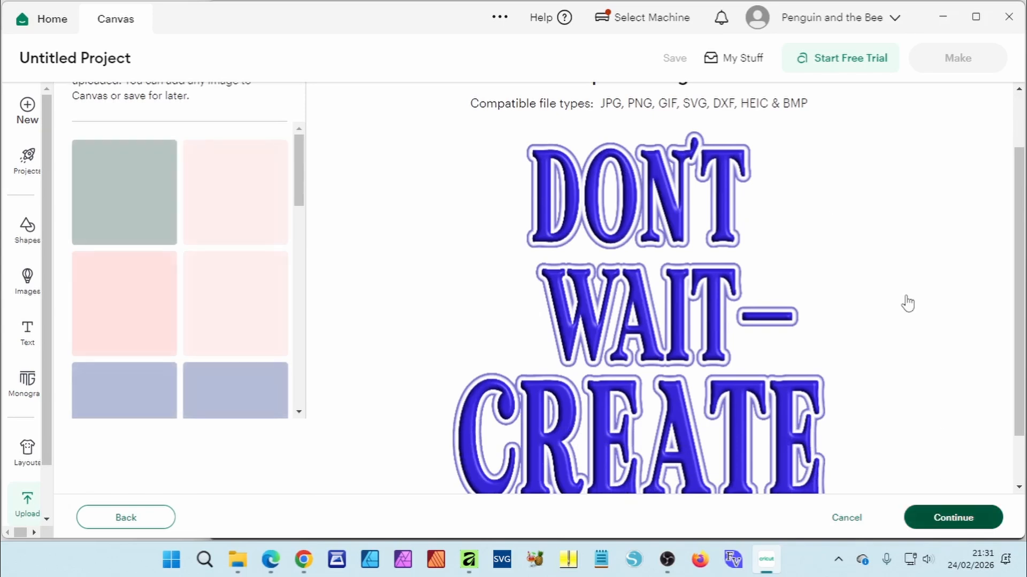
click(946, 517)
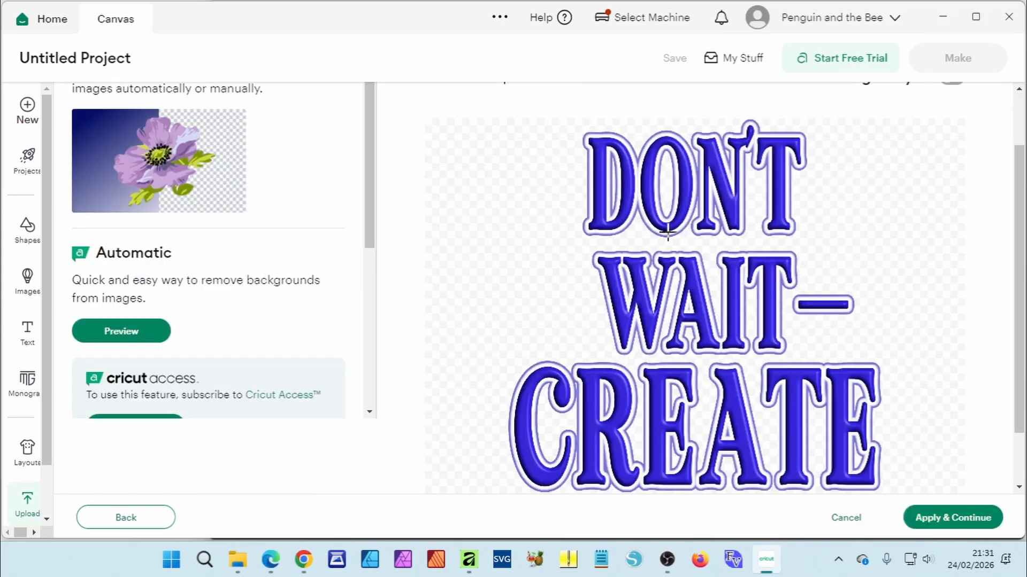
click(967, 514)
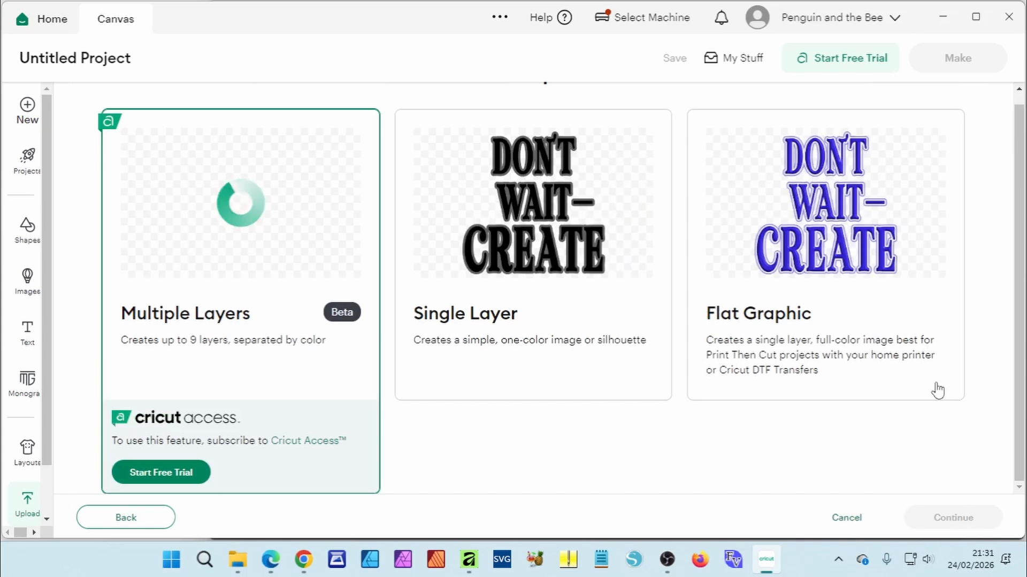
Step: Choose Flat Graphic as the image type and add the upload to the canvas
click(843, 248)
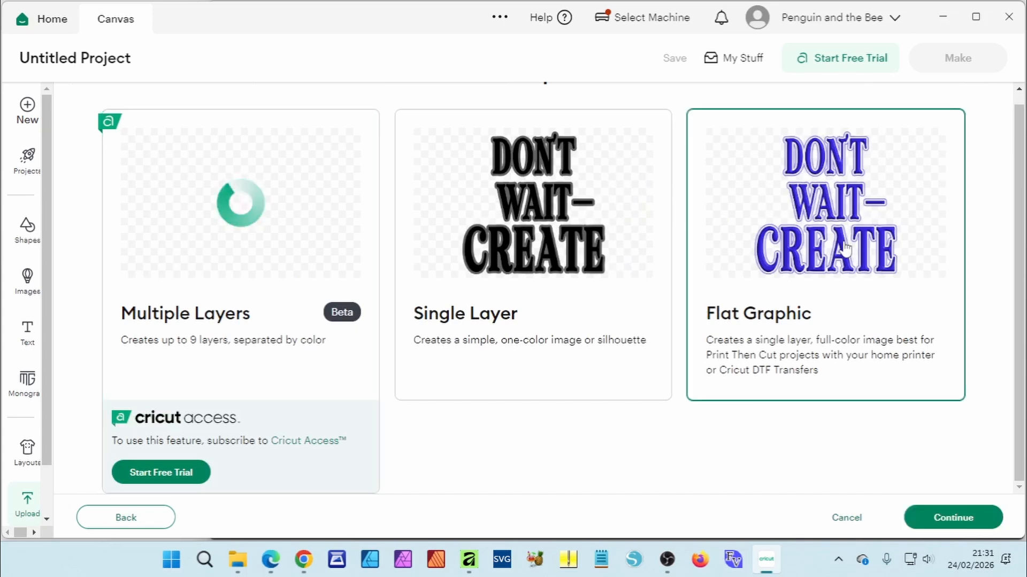
click(941, 518)
click(953, 517)
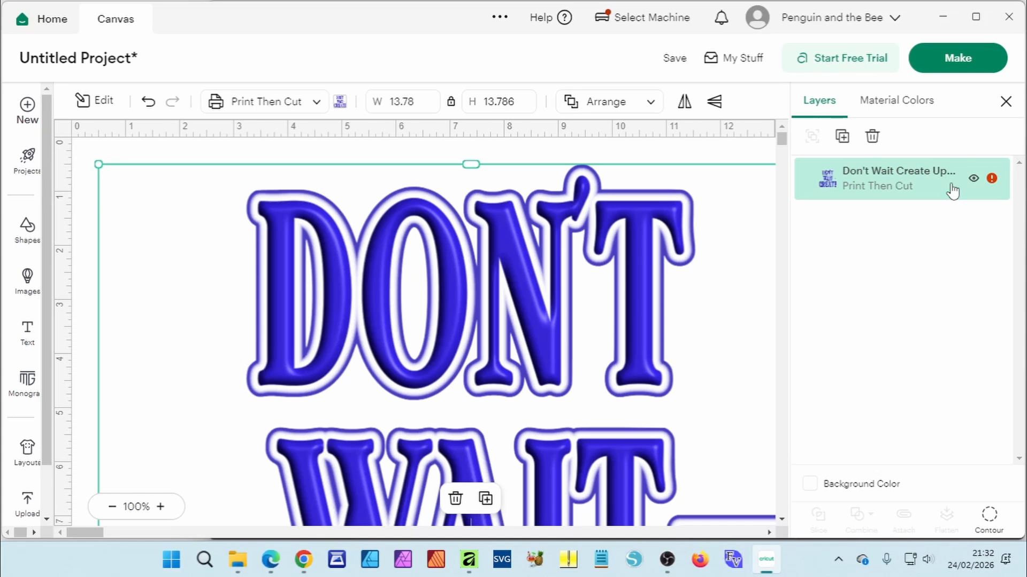
Step: Set the uploaded image's width to 4 in with the aspect ratio locked
click(403, 101)
text(13.741)
key(Return)
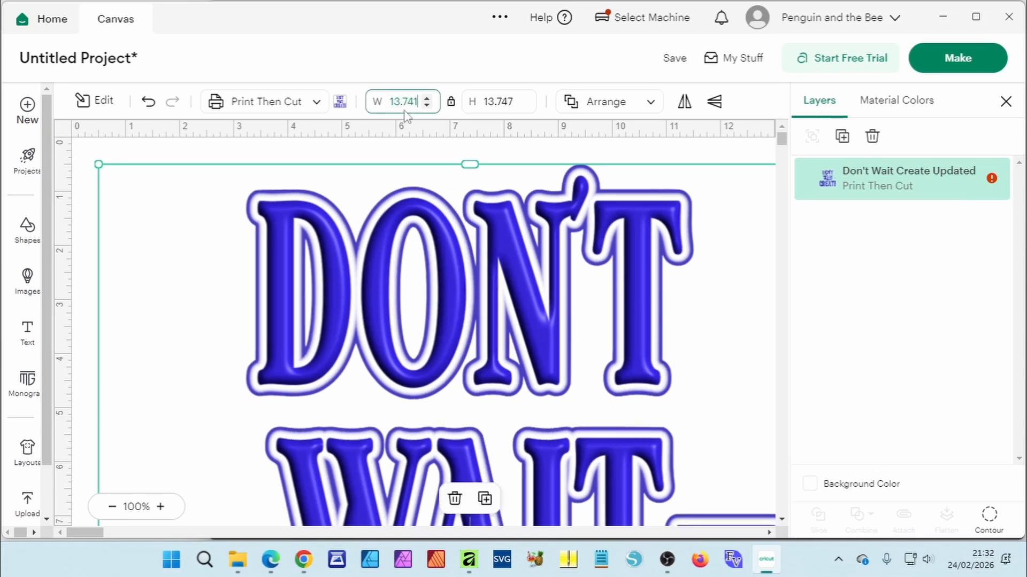
key(BackSpace)
key(BackSpace)
key(BackSpace)
key(BackSpace)
key(BackSpace)
key(BackSpace)
text(4)
key(Return)
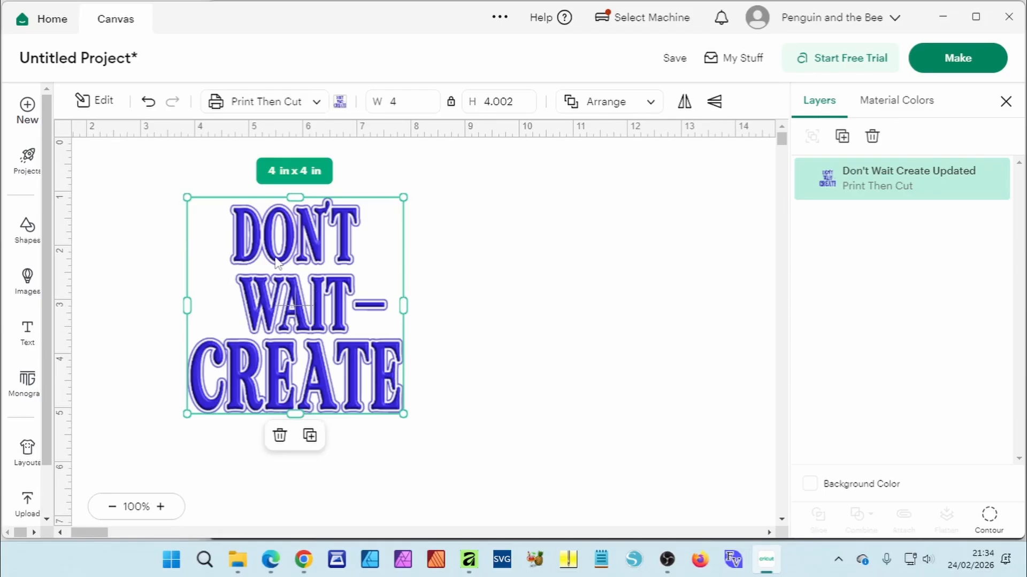
Step: Apply the Sticker effect to the image, trying Die Cut before settling on the Kiss Cut style
click(100, 104)
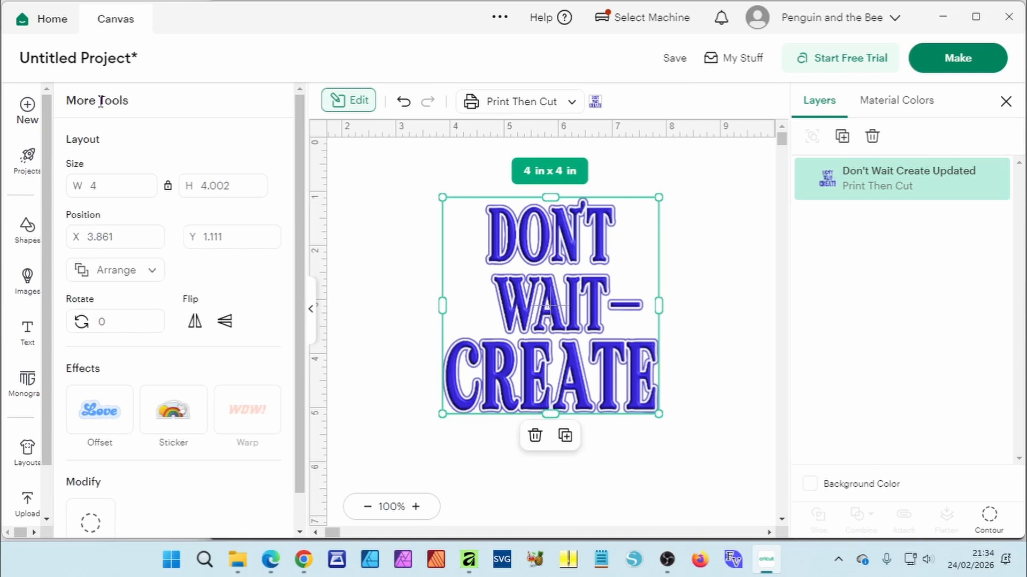
scroll(145, 446, down, 1)
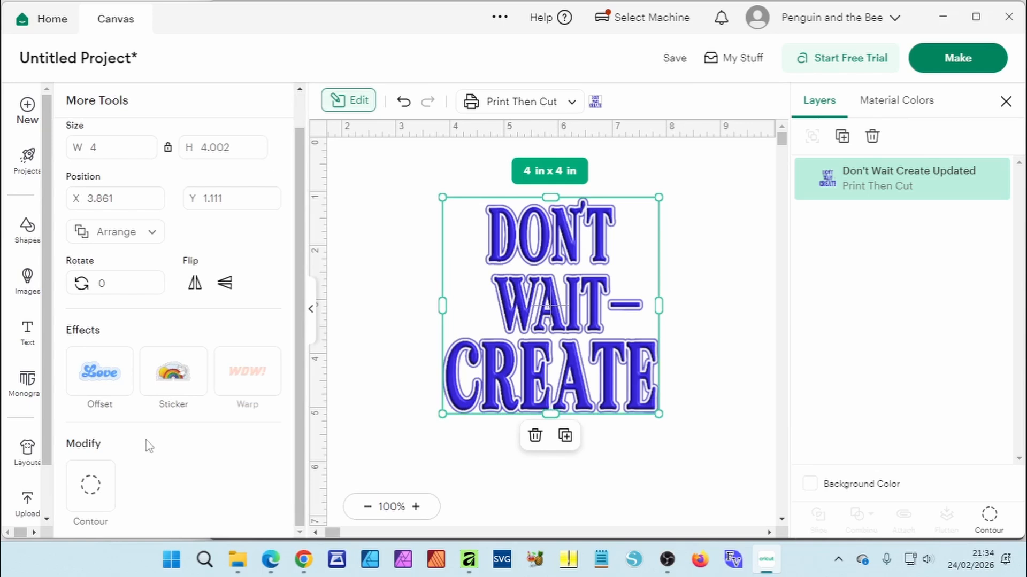
click(180, 373)
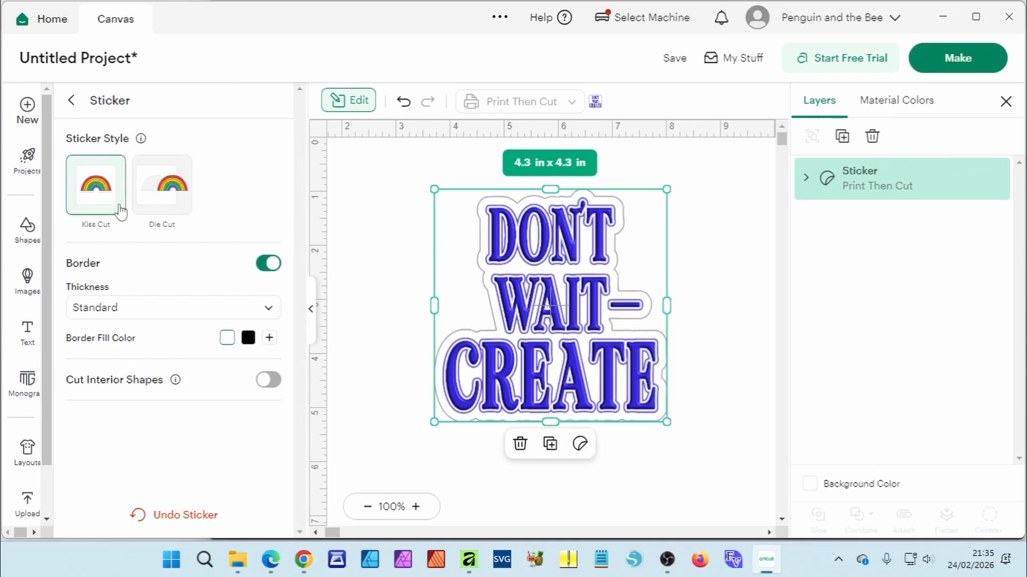
click(169, 197)
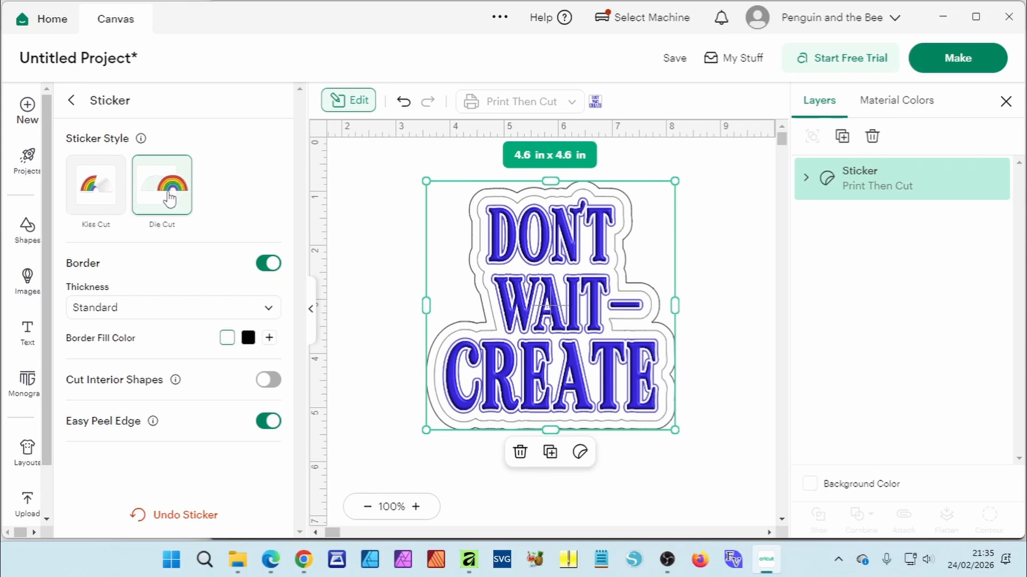
click(105, 191)
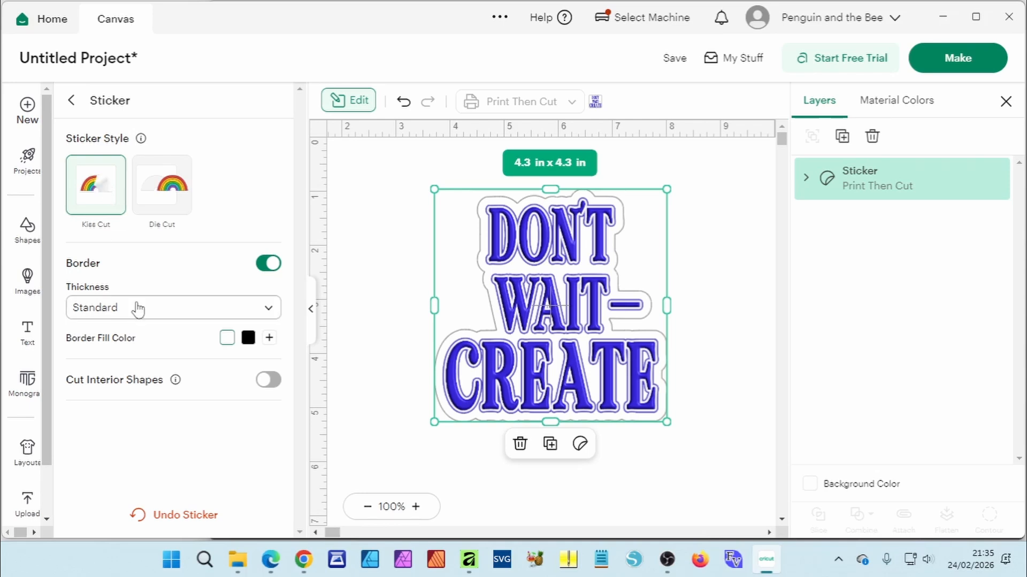
Step: Set the sticker border thickness to Custom at about 0.17 in and close the tools panel
click(184, 314)
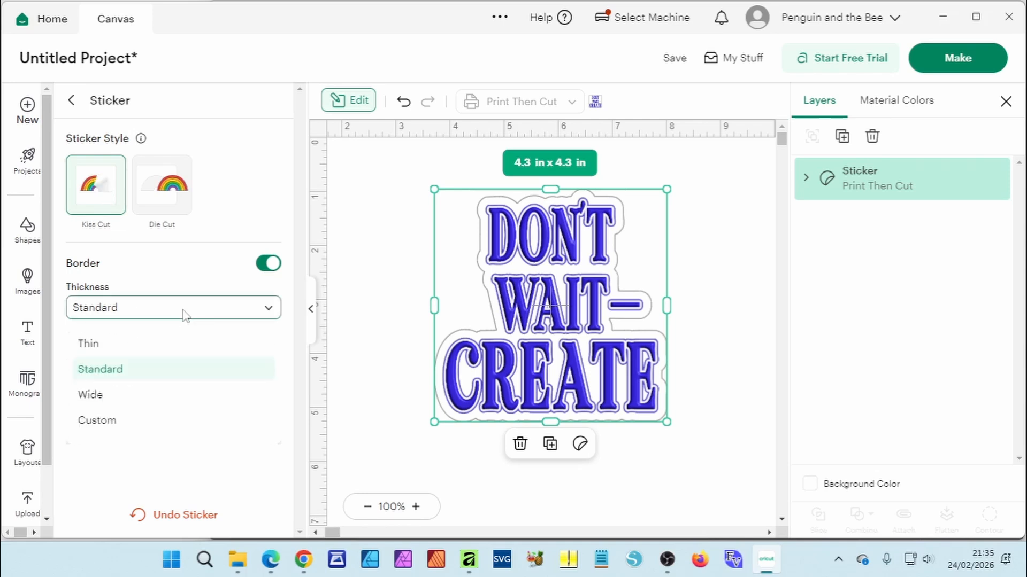
click(130, 421)
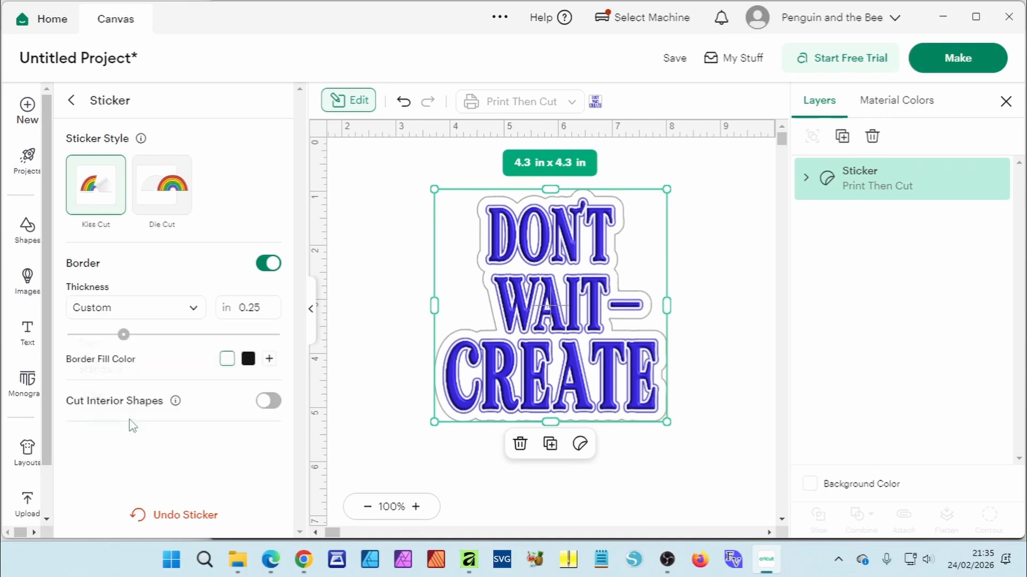
drag(129, 340, 109, 337)
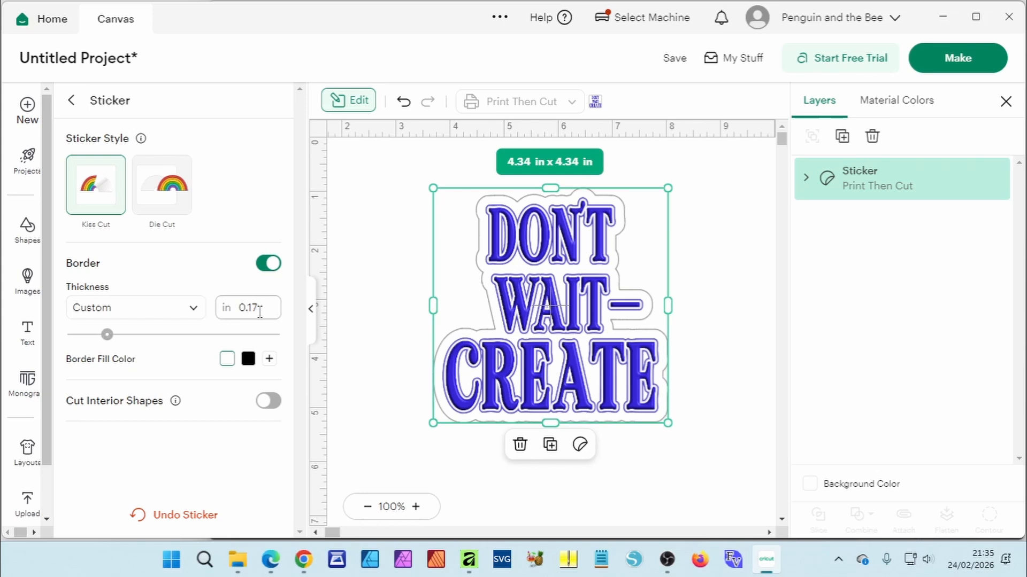
click(349, 102)
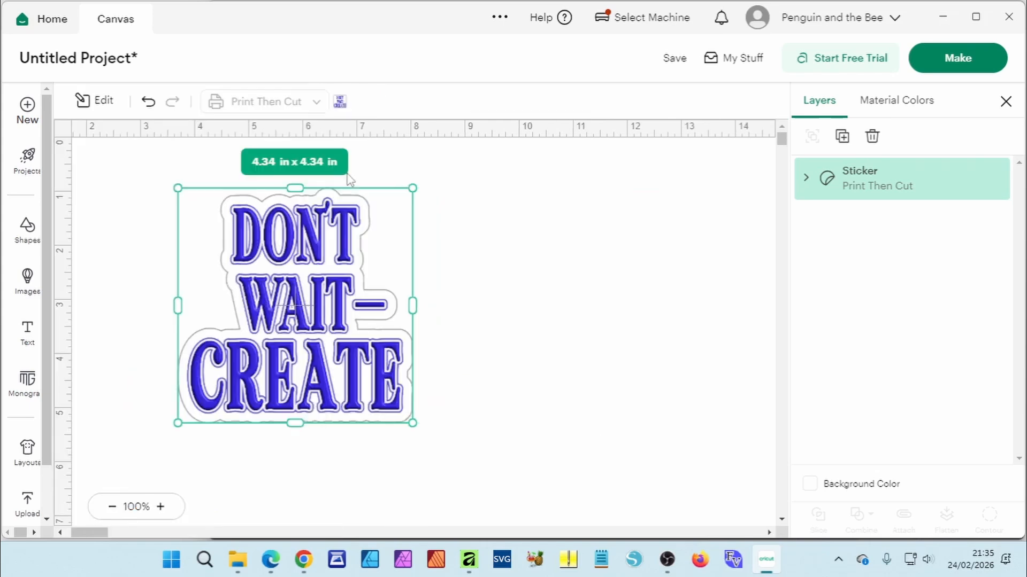
click(483, 225)
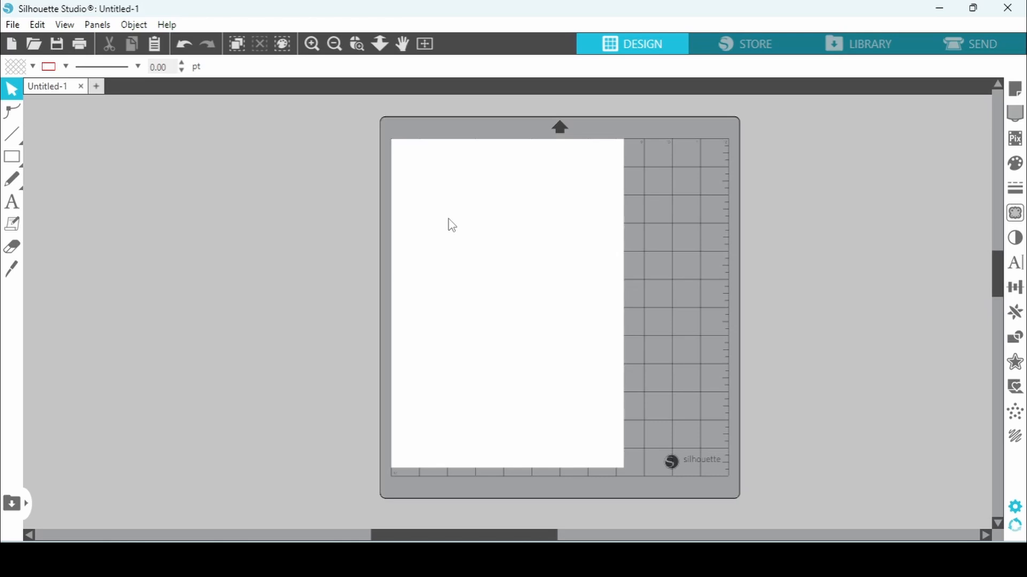
Step: Switch to Silhouette Studio and merge the exported Don't Wait Create Updated PNG onto the page
click(12, 24)
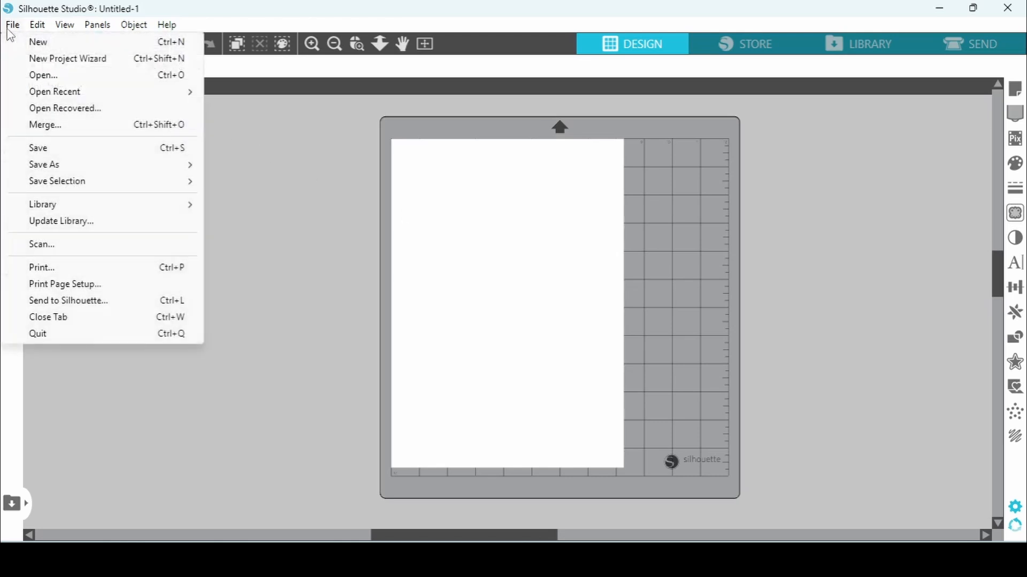
click(98, 133)
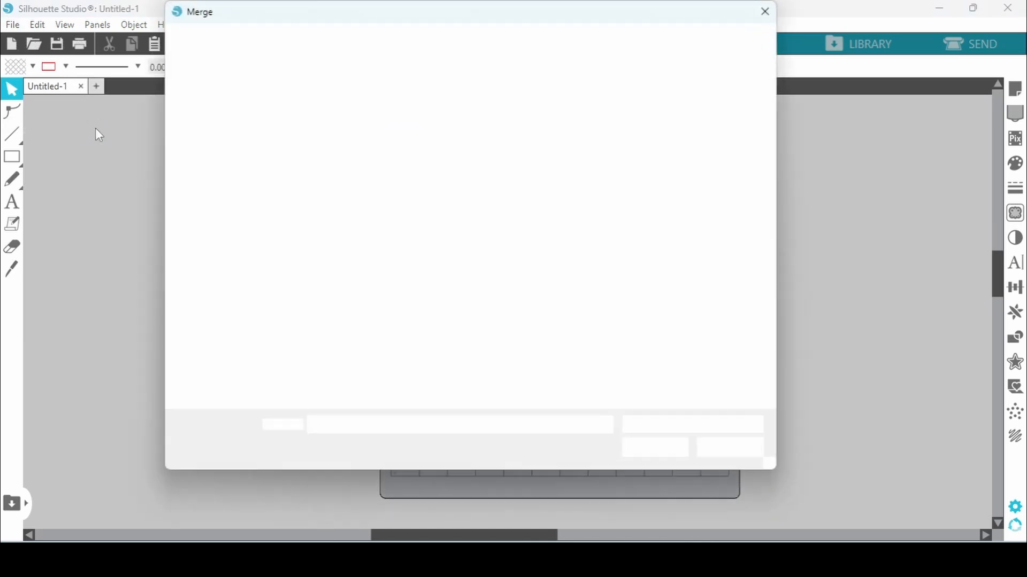
click(220, 195)
double_click(336, 139)
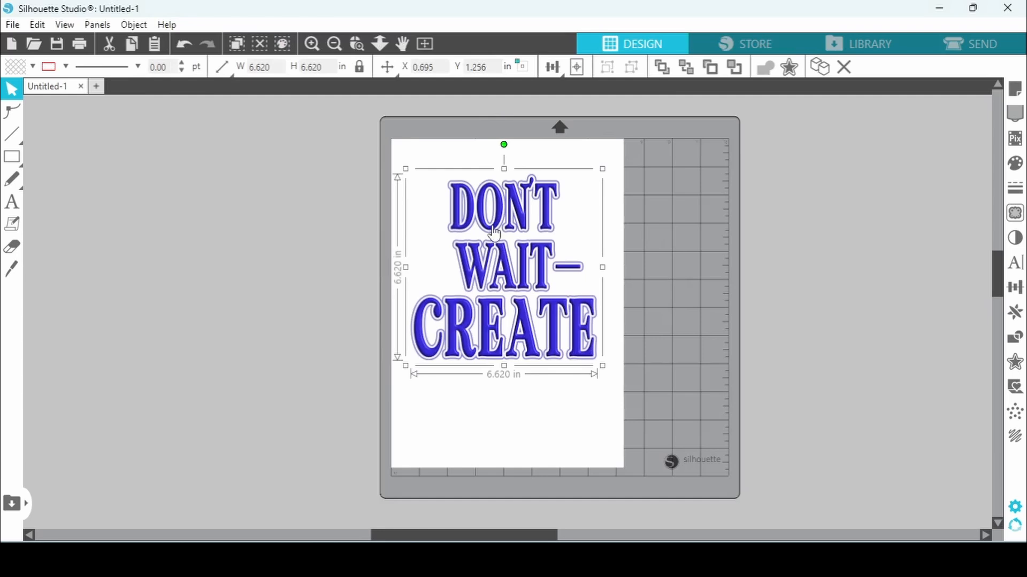
click(788, 72)
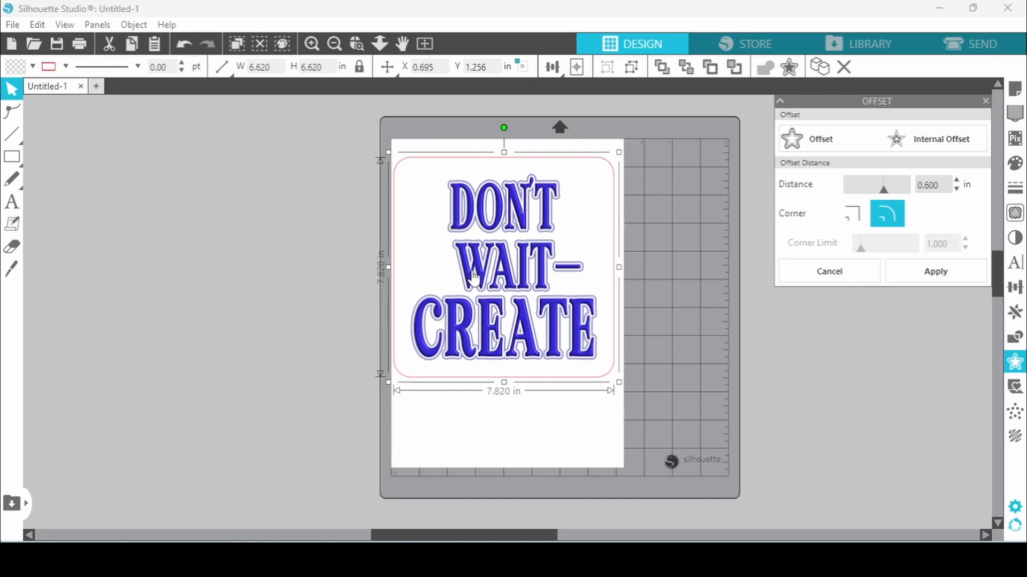
click(826, 271)
click(509, 235)
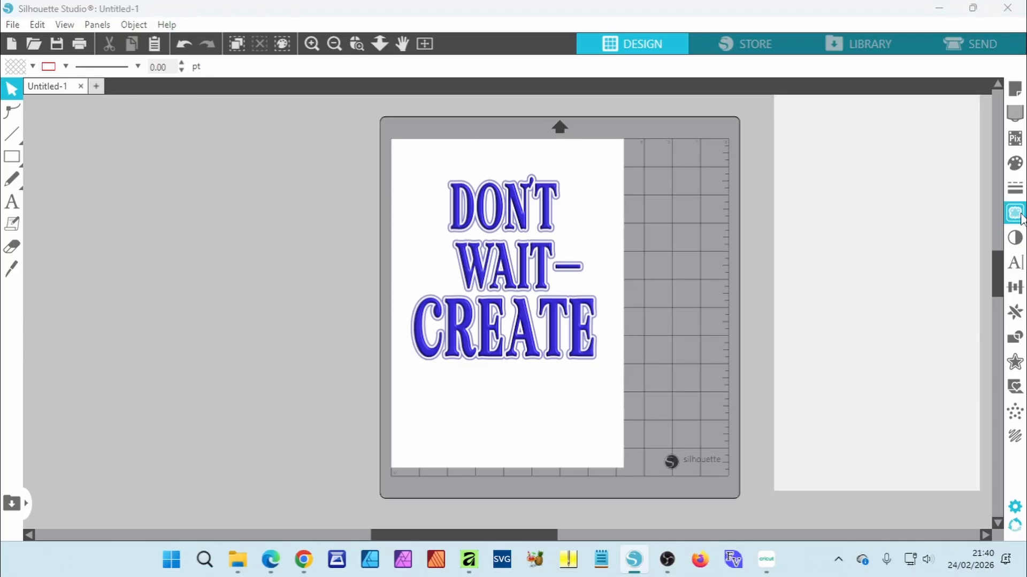
Step: Open the Trace tool and select a trace area around the whole design
click(1014, 213)
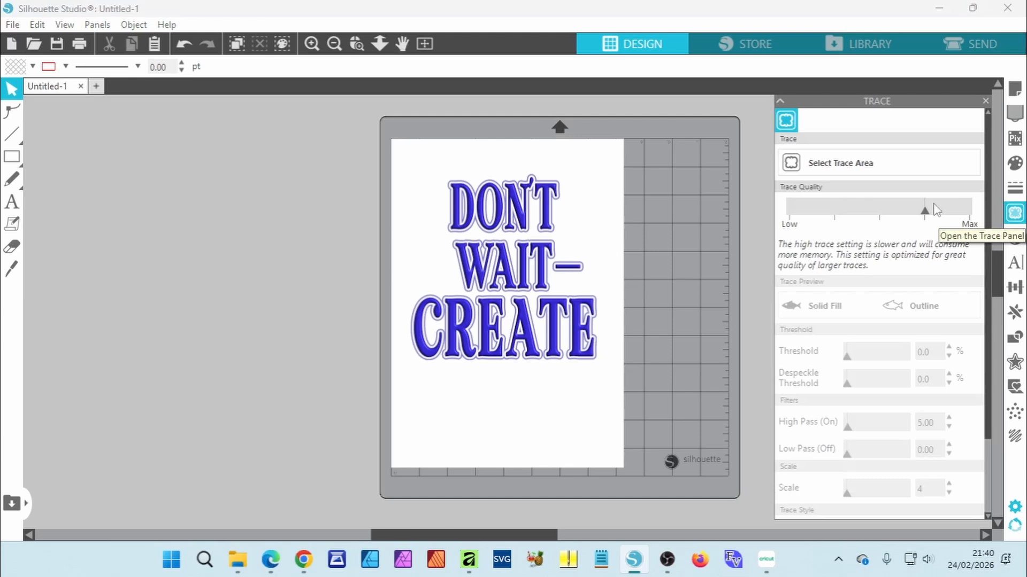
click(844, 172)
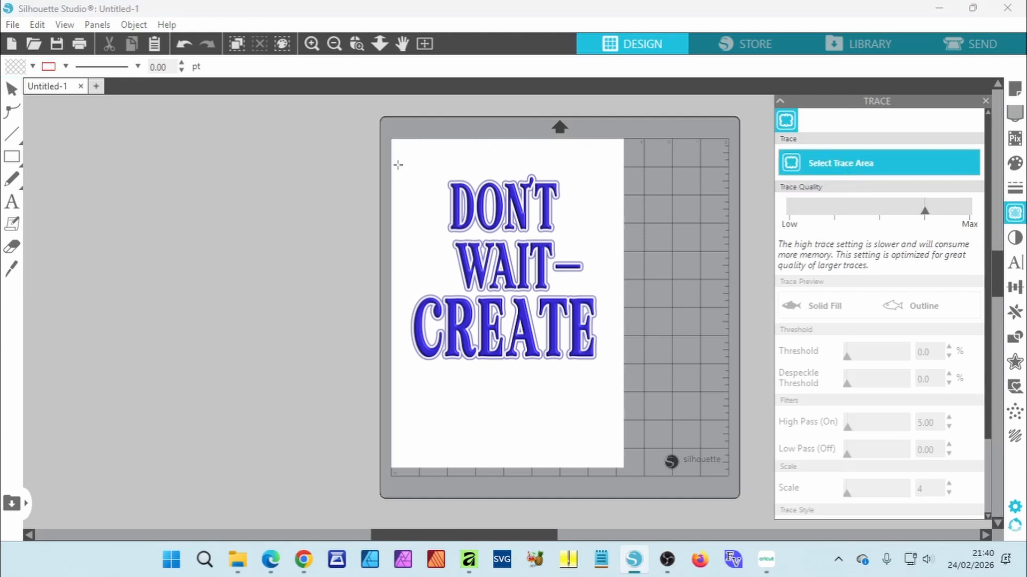
drag(398, 164, 559, 241)
drag(580, 278, 616, 389)
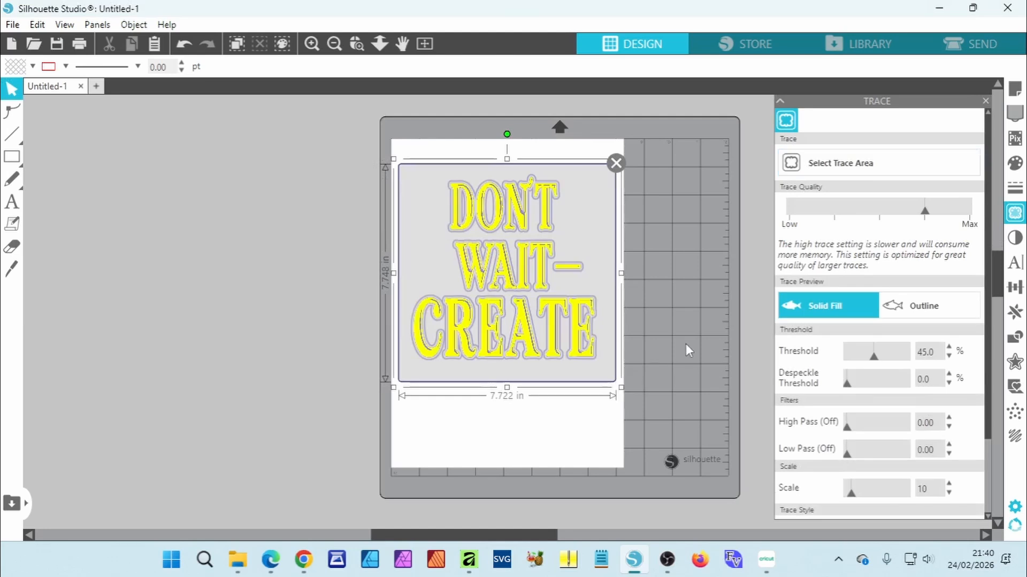
Step: Set the trace threshold to 82% and trace the outer edge of the image
click(896, 355)
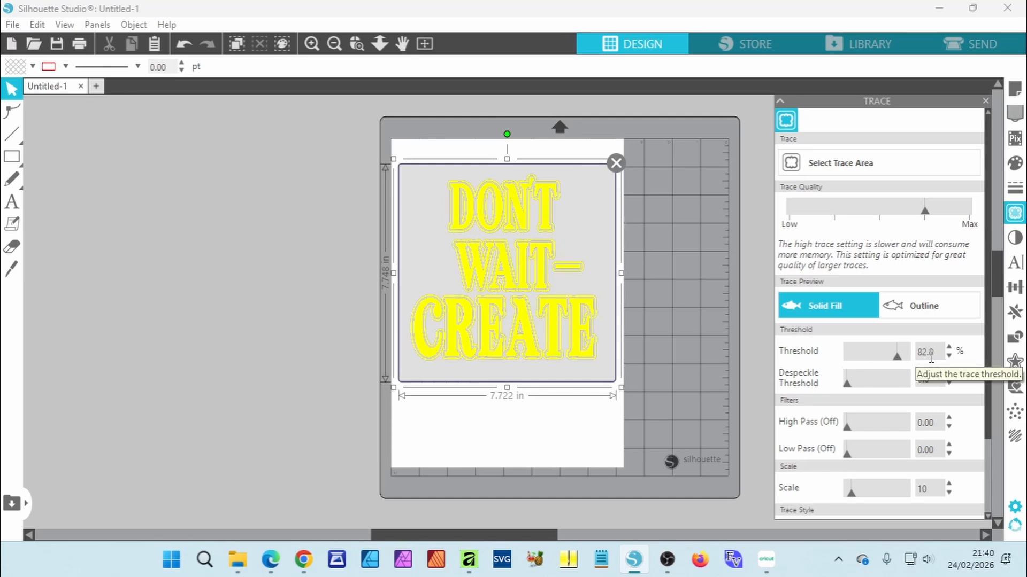
scroll(930, 357, down, 3)
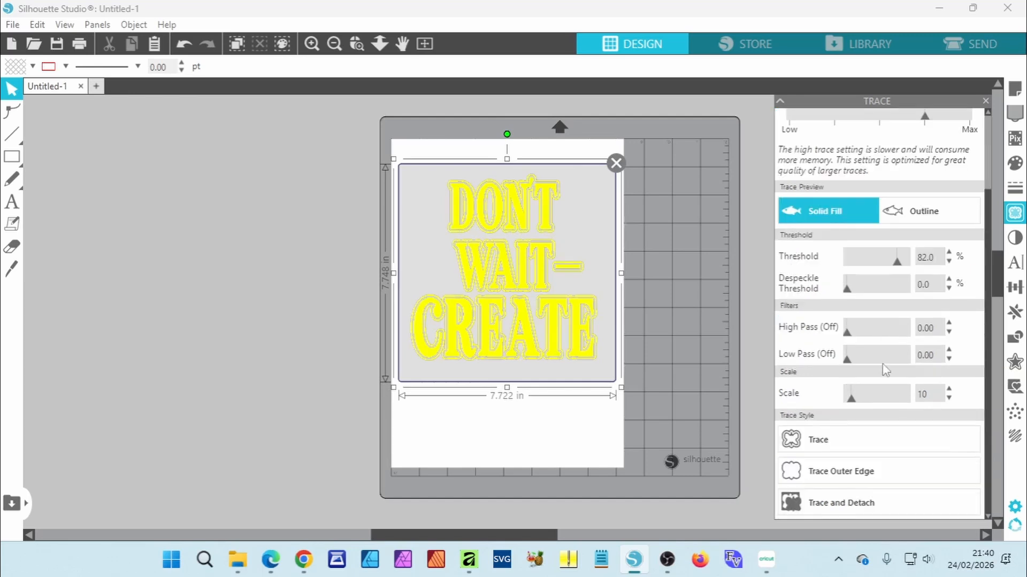
click(882, 476)
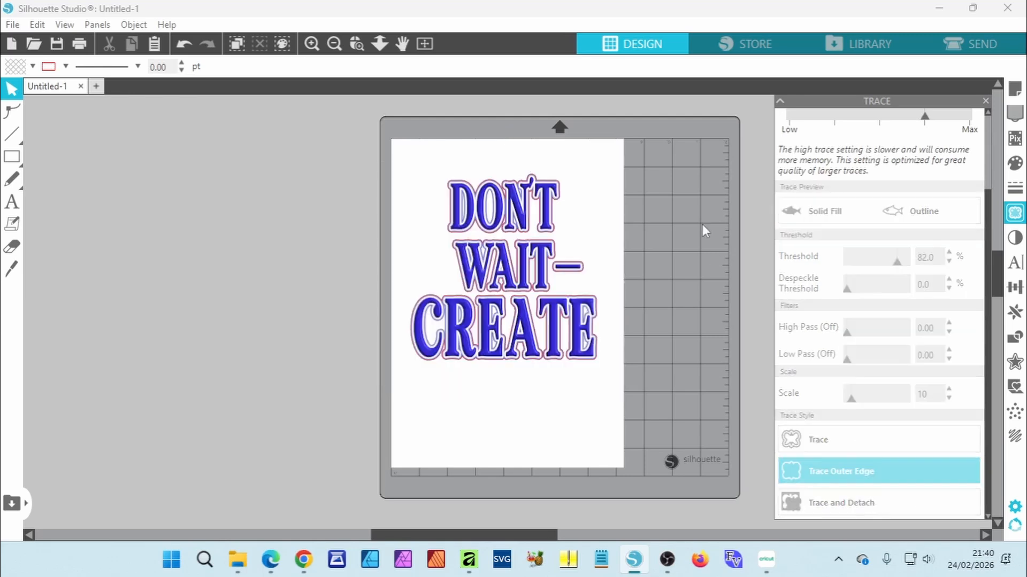
Step: Move the image off the mat beside the page and set the traced outline's line colour to black
drag(545, 223, 259, 210)
click(324, 205)
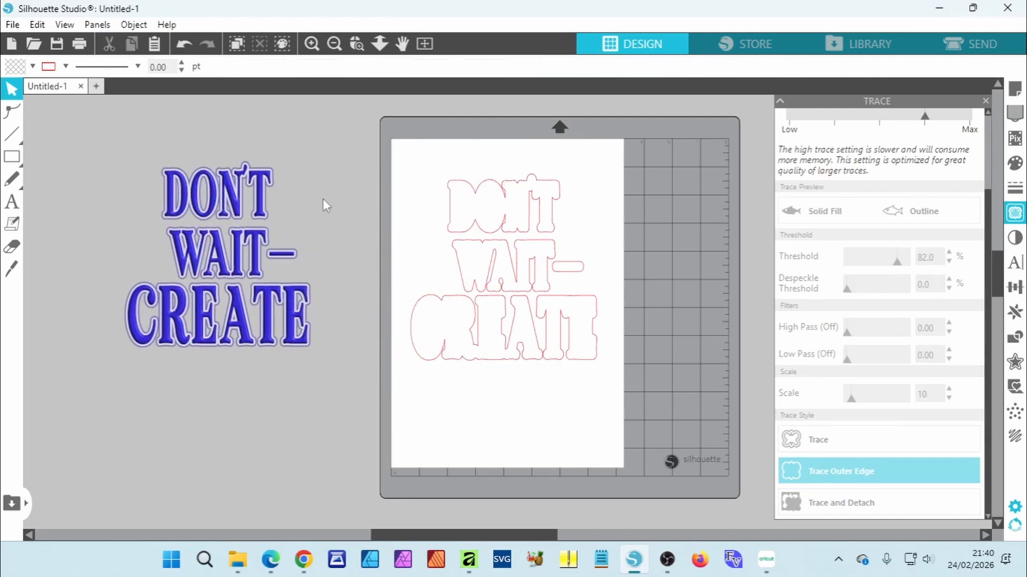
drag(412, 163, 625, 409)
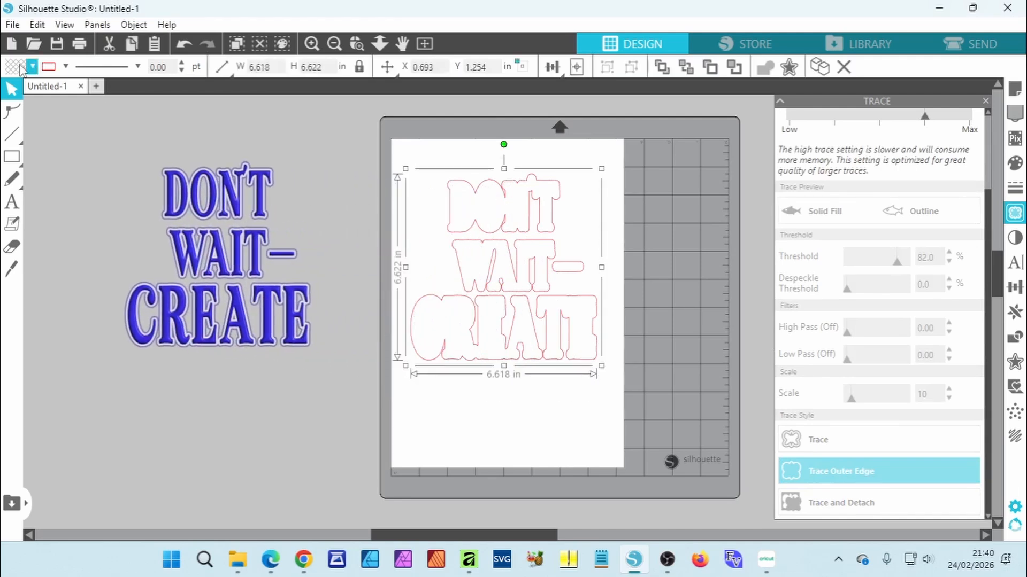
click(65, 67)
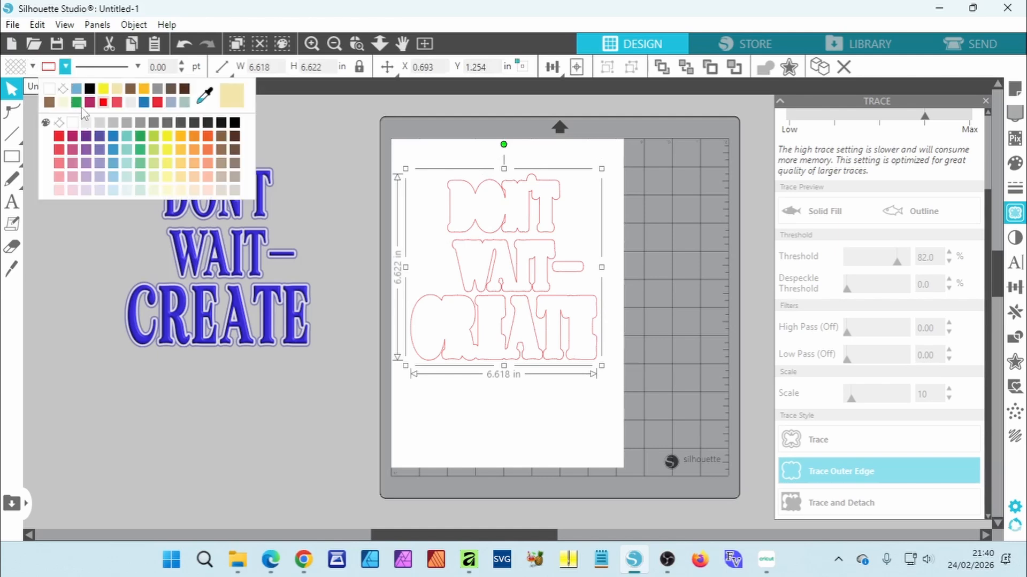
click(89, 89)
click(344, 152)
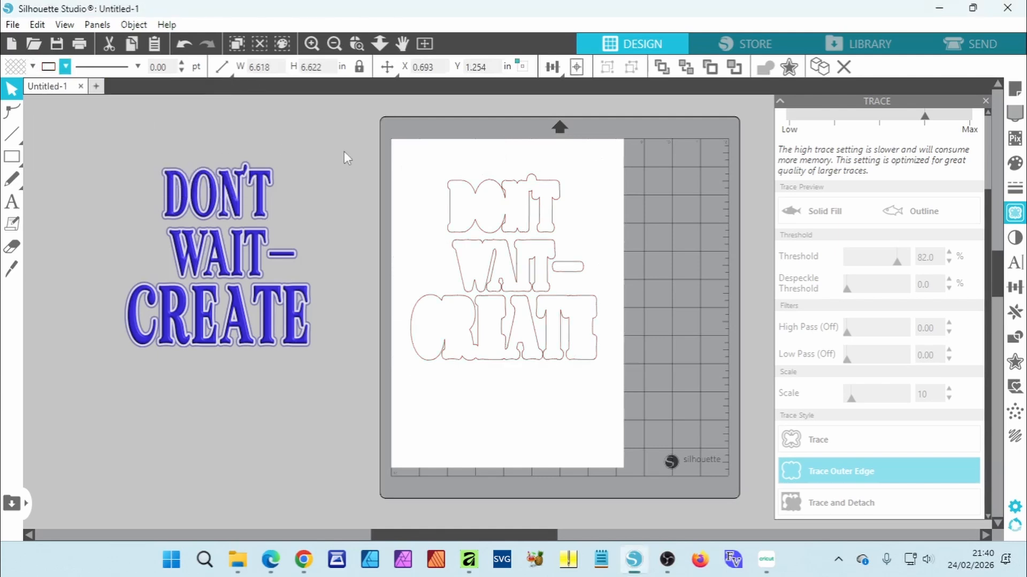
Step: Apply a 0.300 in rounded offset to the traced outline
drag(418, 159, 616, 377)
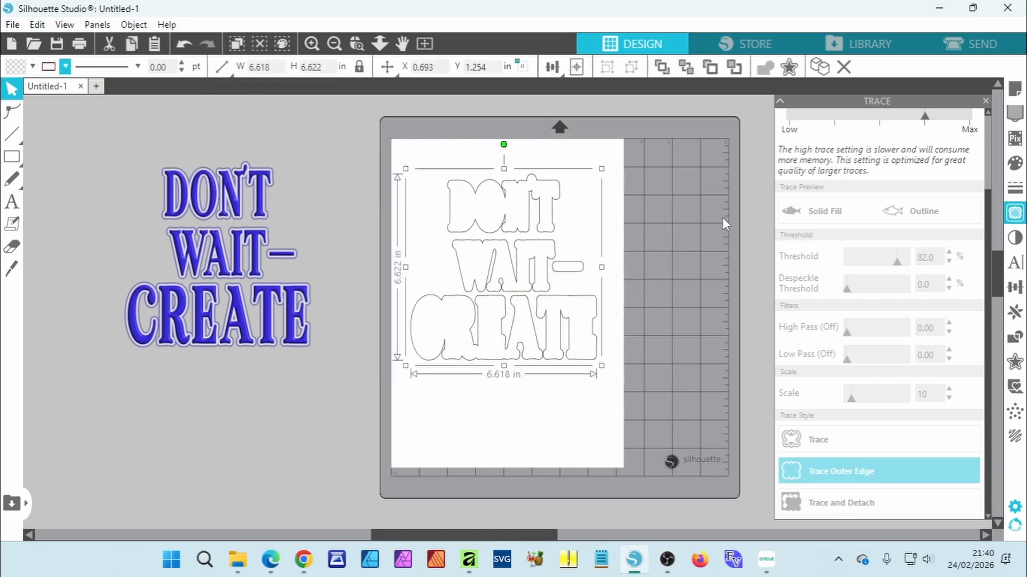
click(797, 73)
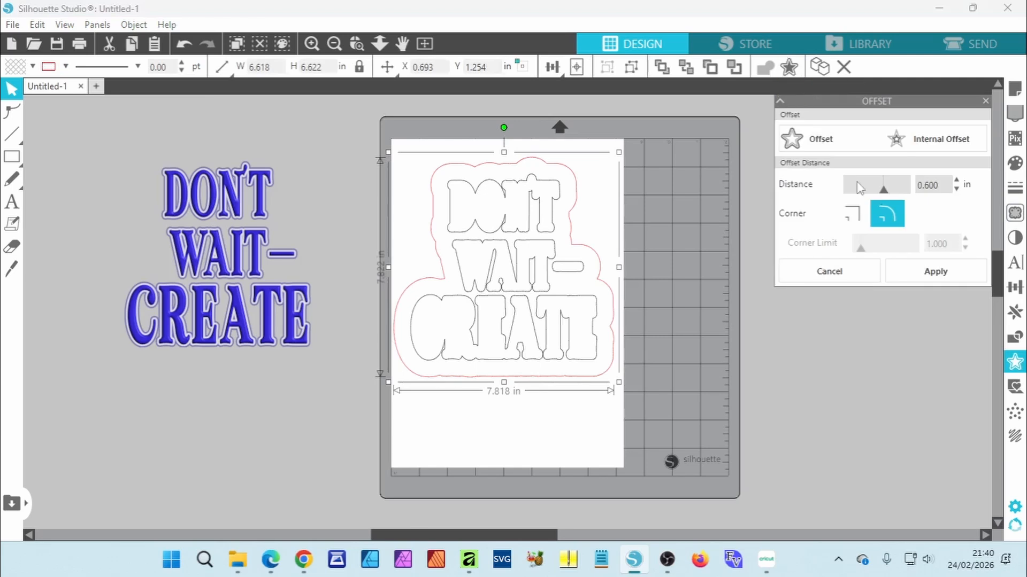
drag(878, 190, 865, 191)
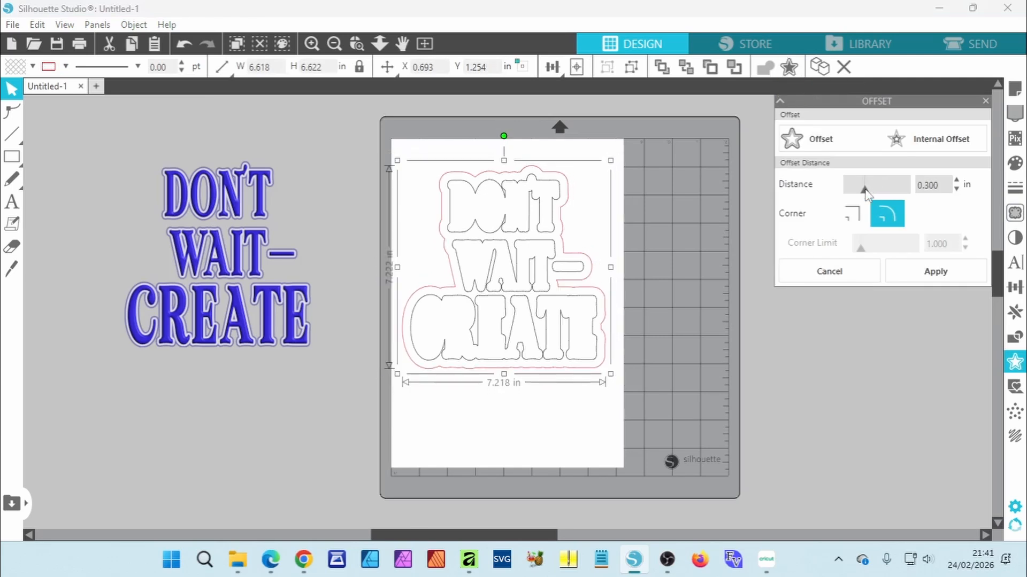
click(925, 276)
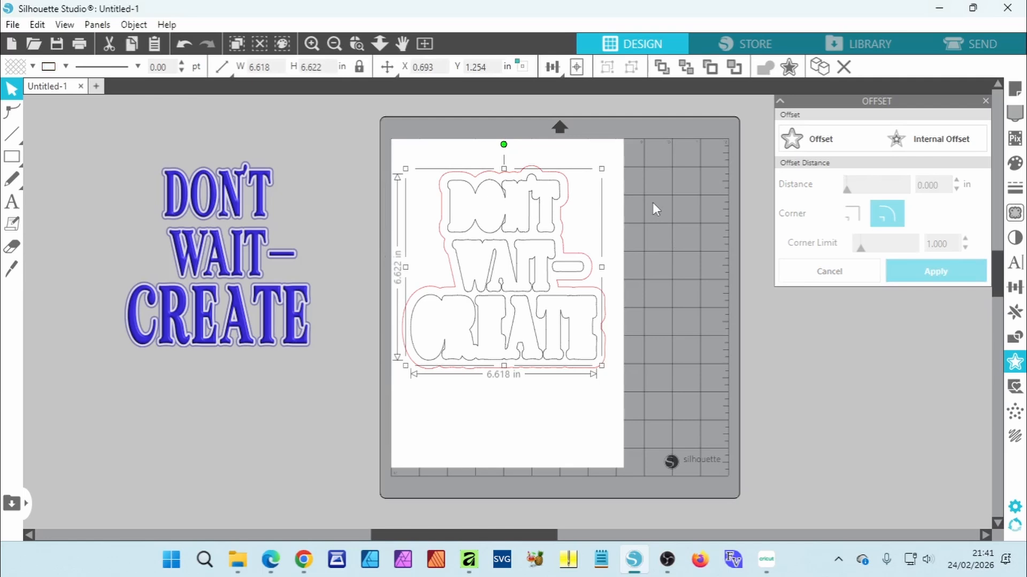
Step: Select all shapes with black lines by line colour and delete them
click(282, 44)
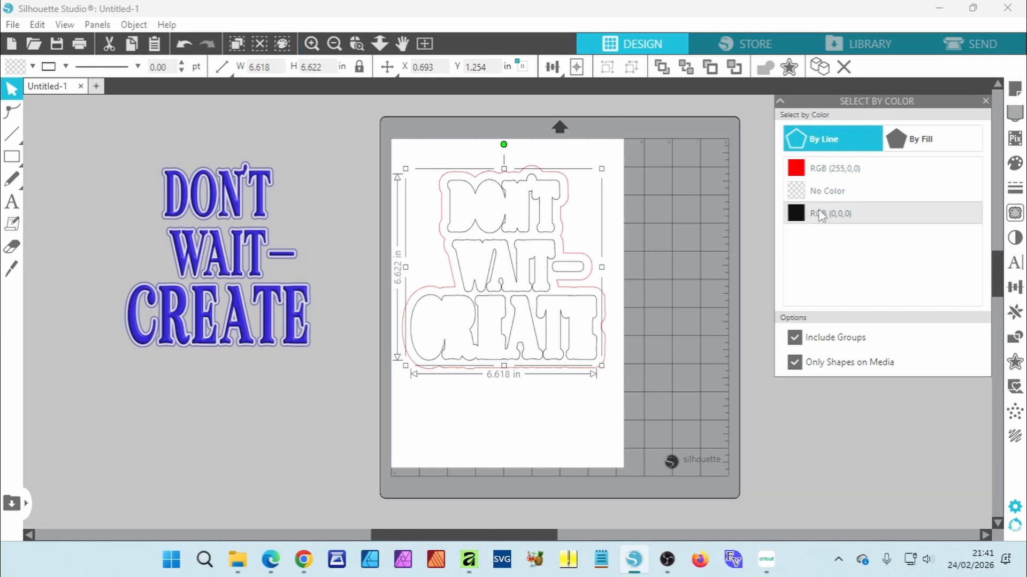
key(Delete)
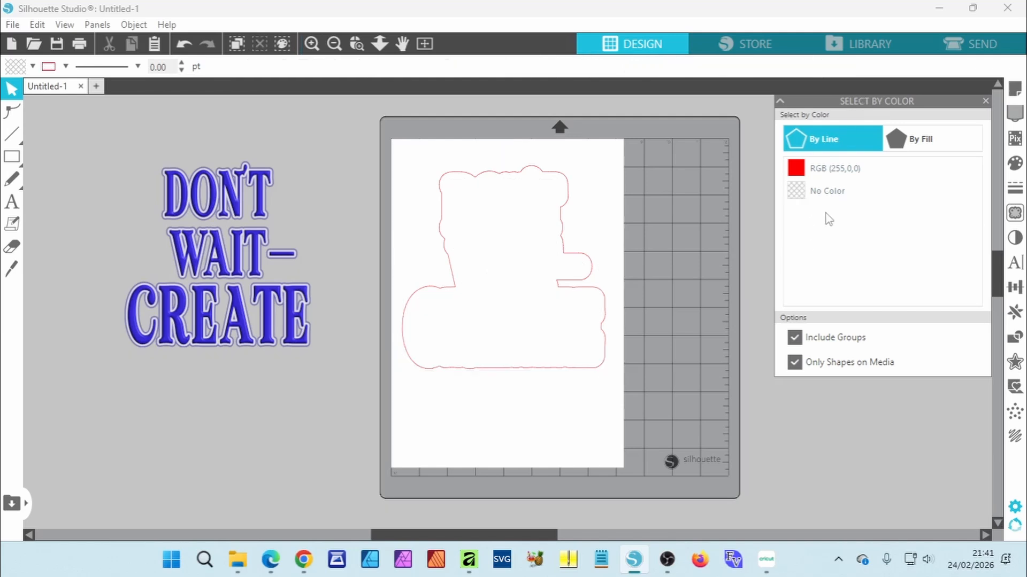
Step: Center-align the image with its offset outline and move them together onto the page
drag(142, 152, 667, 402)
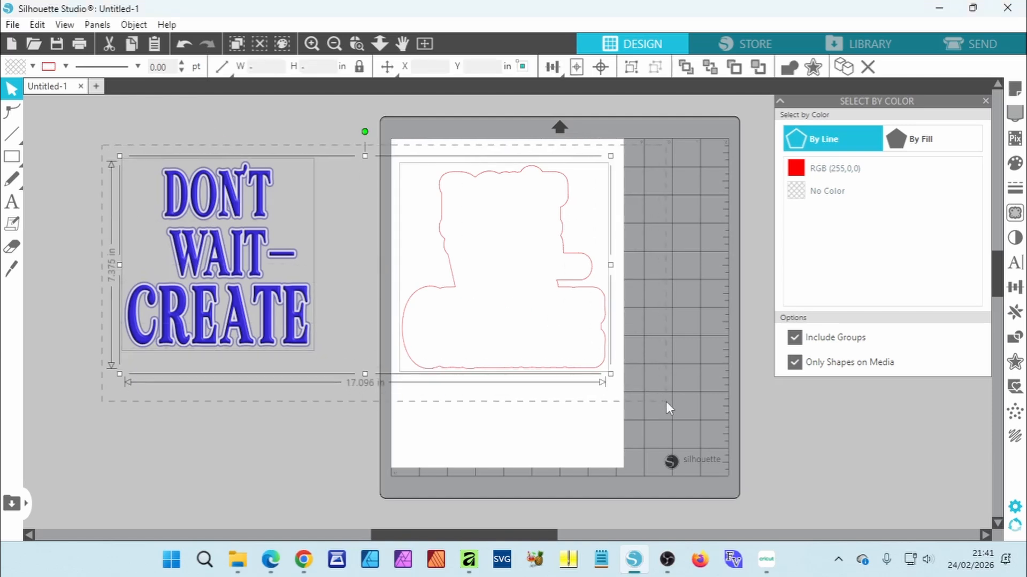
click(604, 72)
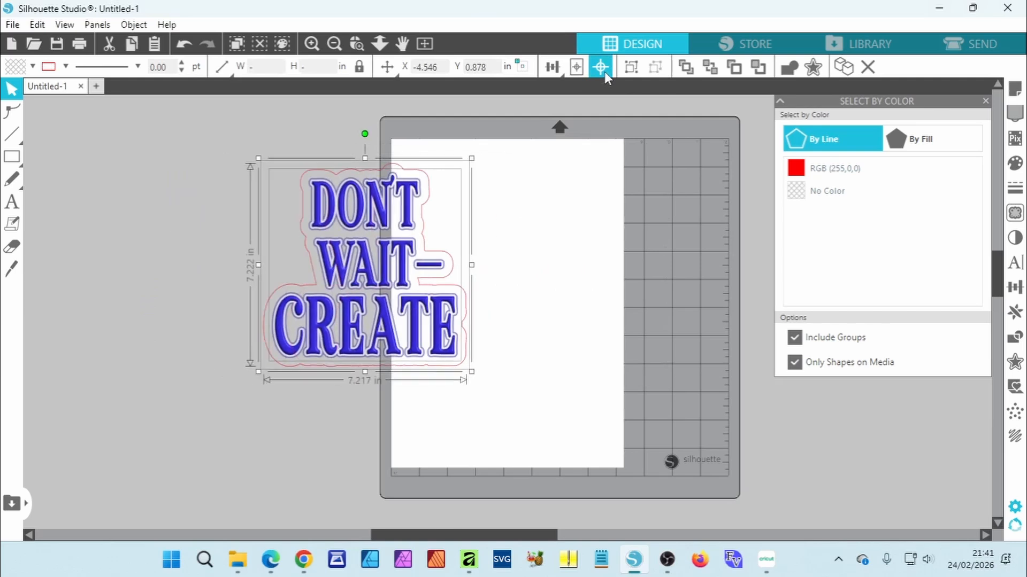
drag(389, 186, 522, 196)
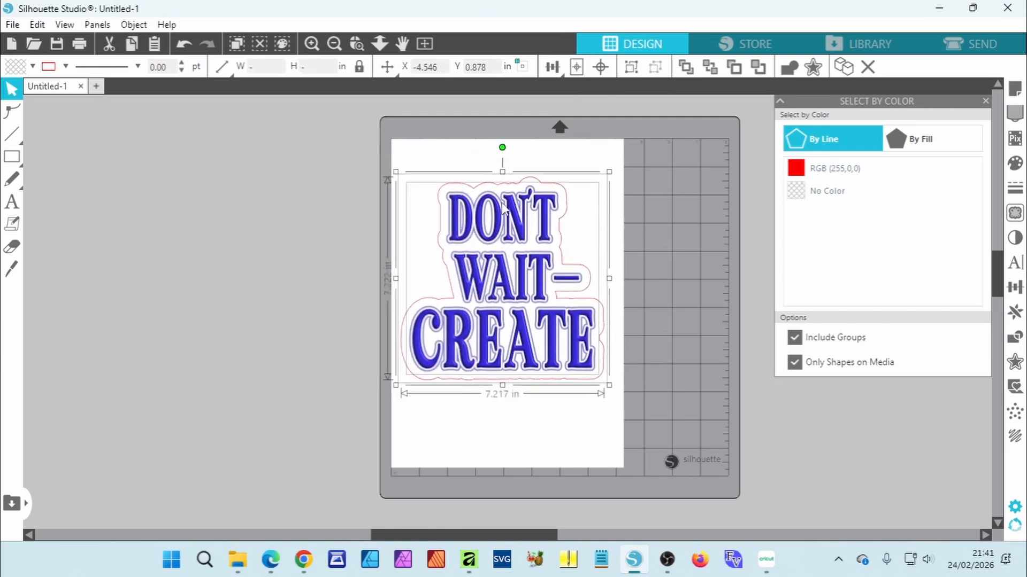
click(649, 210)
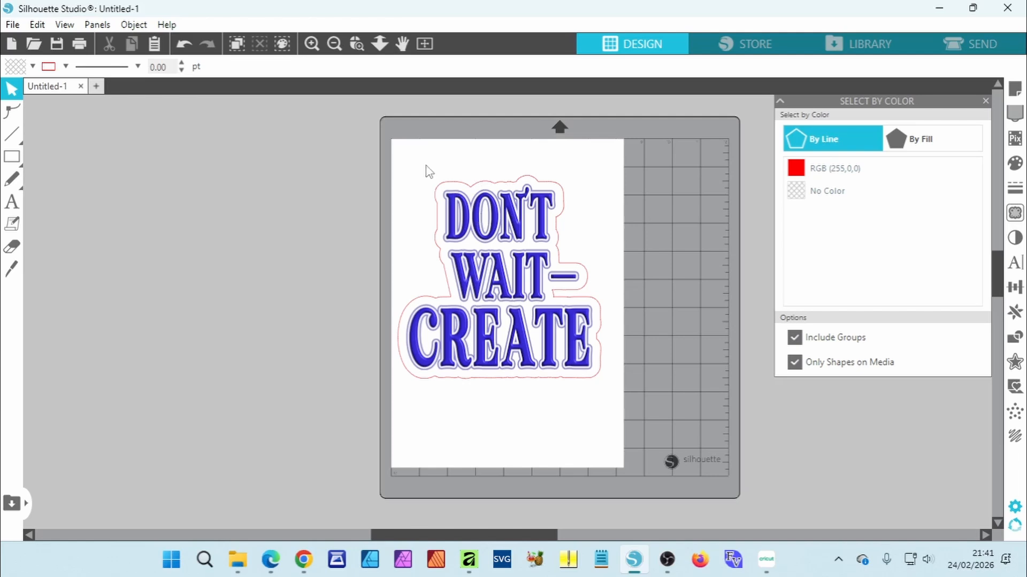
Step: Select everything on the page and group the image with its cut outline
key(ctrl+a)
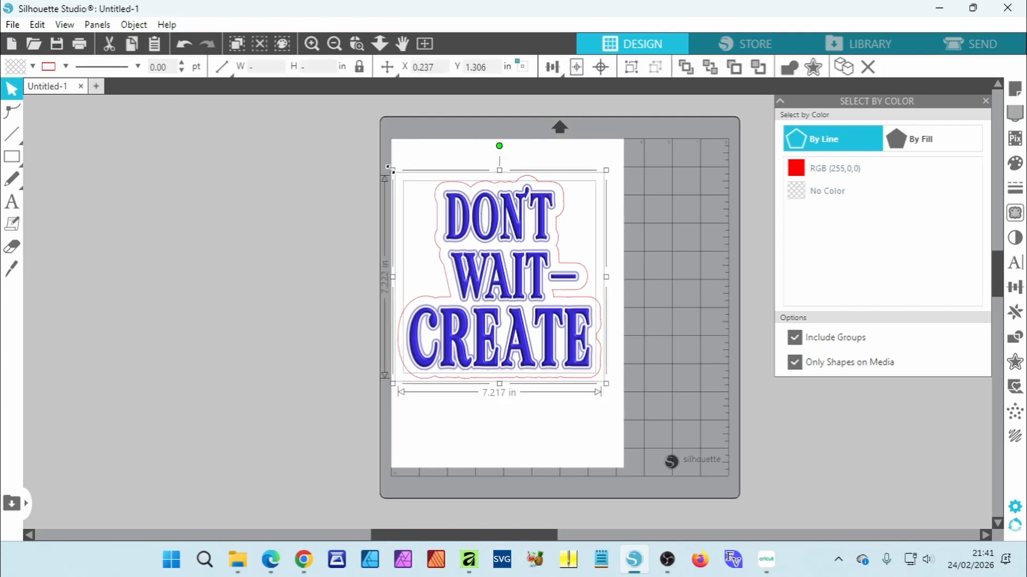
click(394, 174)
click(474, 237)
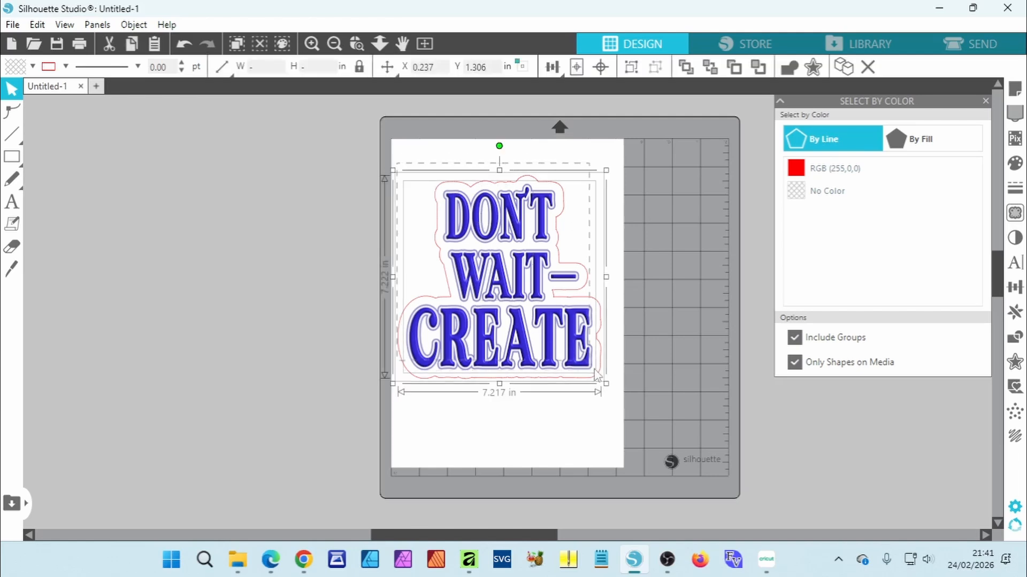